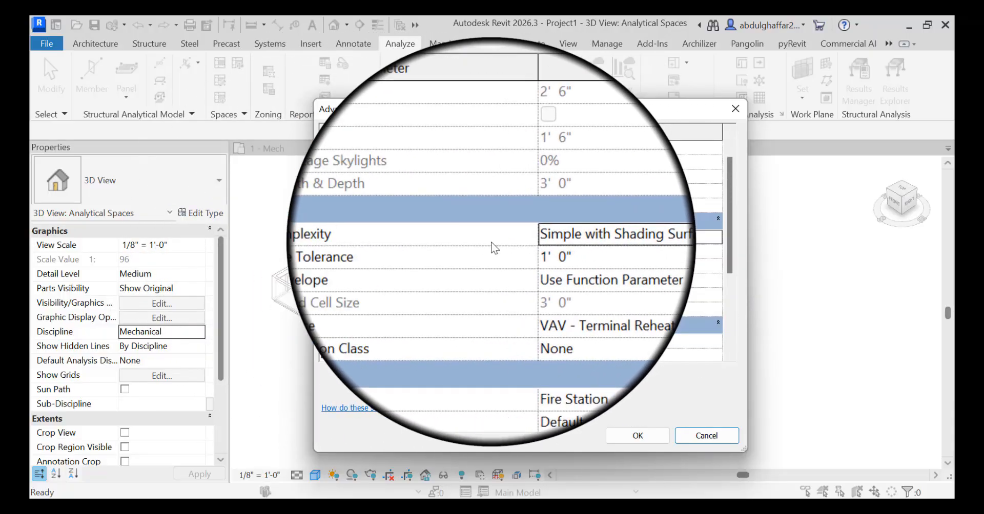
Review the Export Complexity, Sliver Space Tolerance and Building Envelope options in the advanced energy settings
click(598, 236)
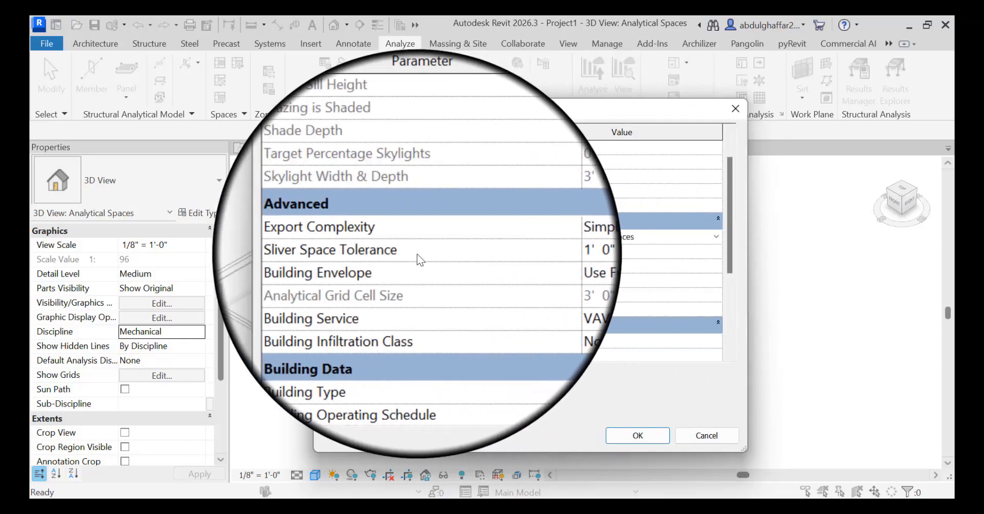
key(Tab)
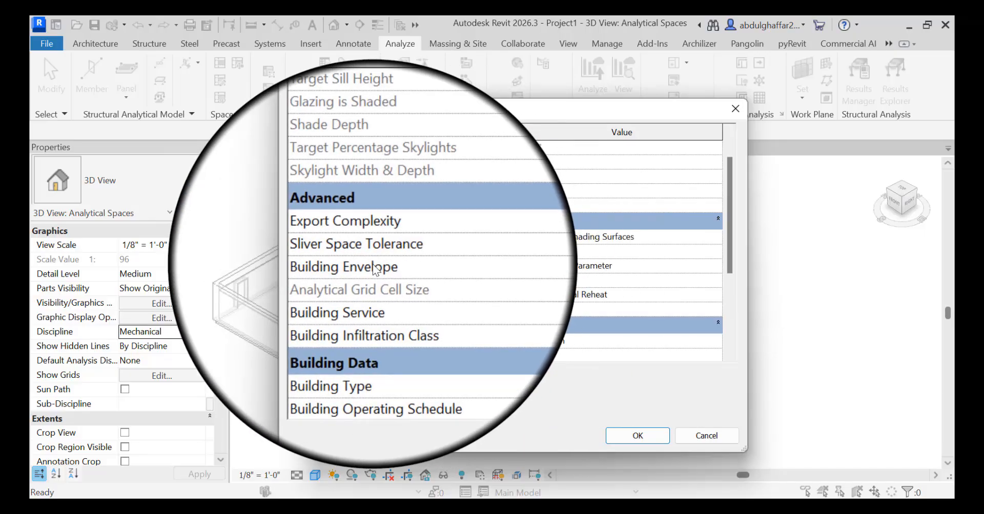
click(635, 272)
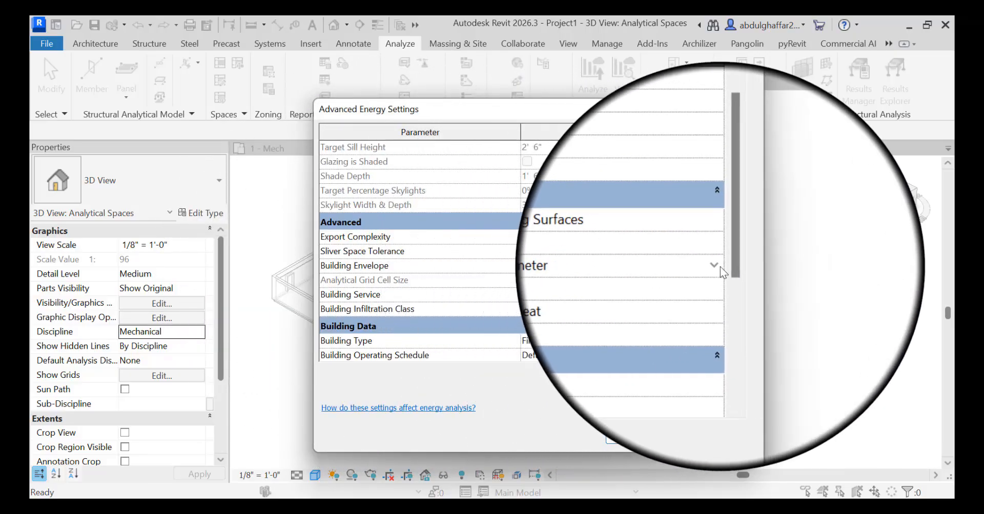
click(716, 267)
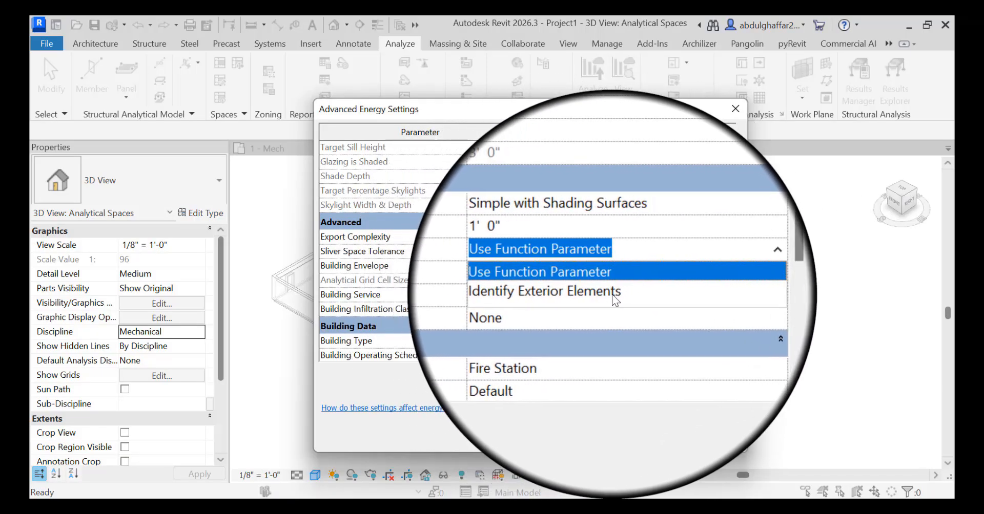
click(558, 312)
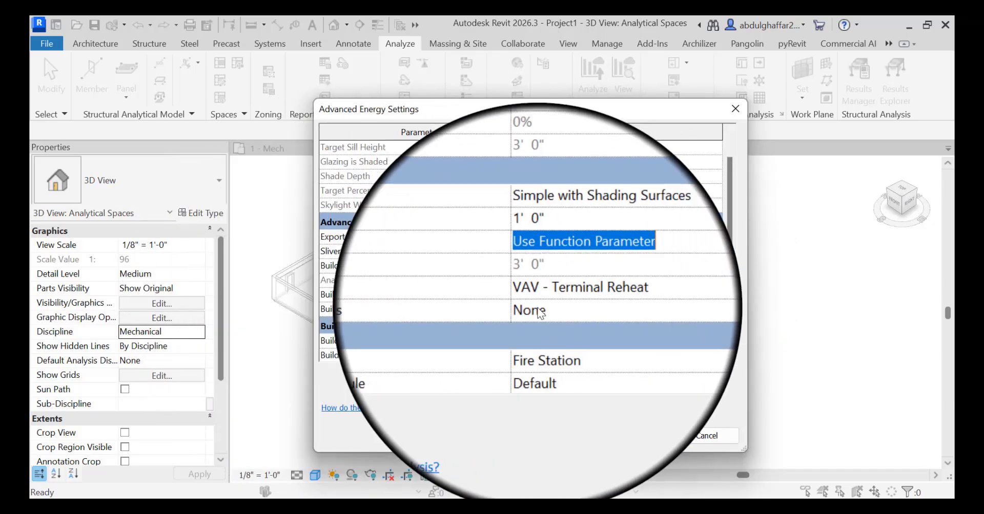
Set the Building Service to Fan Coil System and the Building Infiltration Class to Medium
click(681, 296)
click(717, 296)
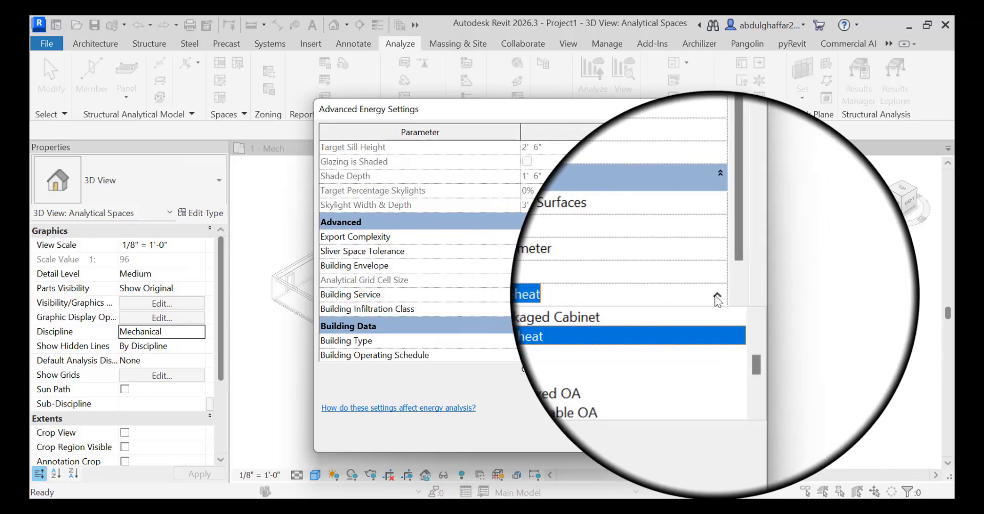
click(550, 333)
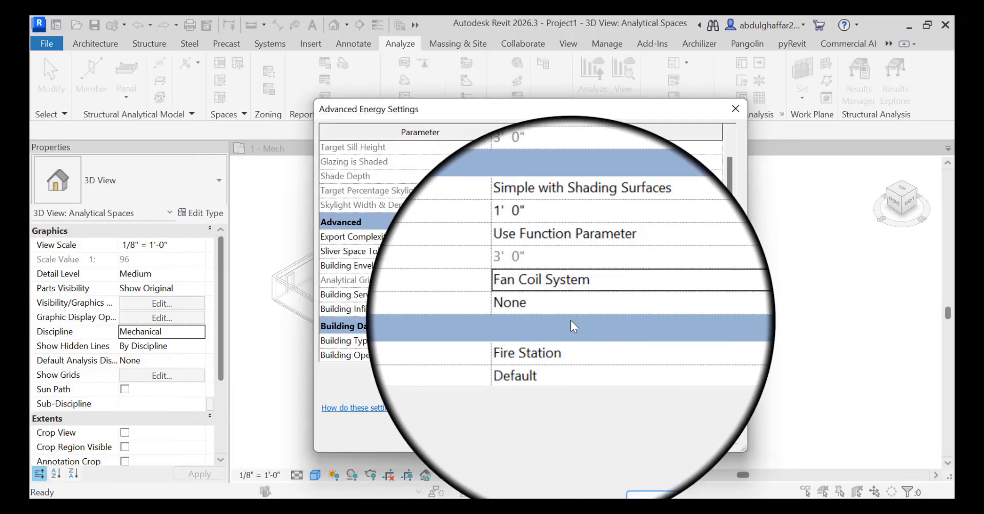
click(714, 311)
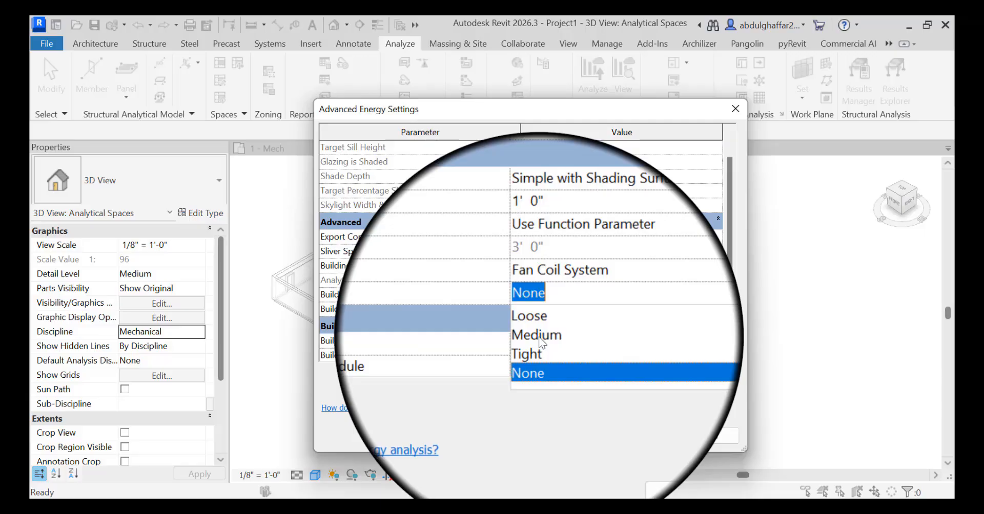
click(533, 328)
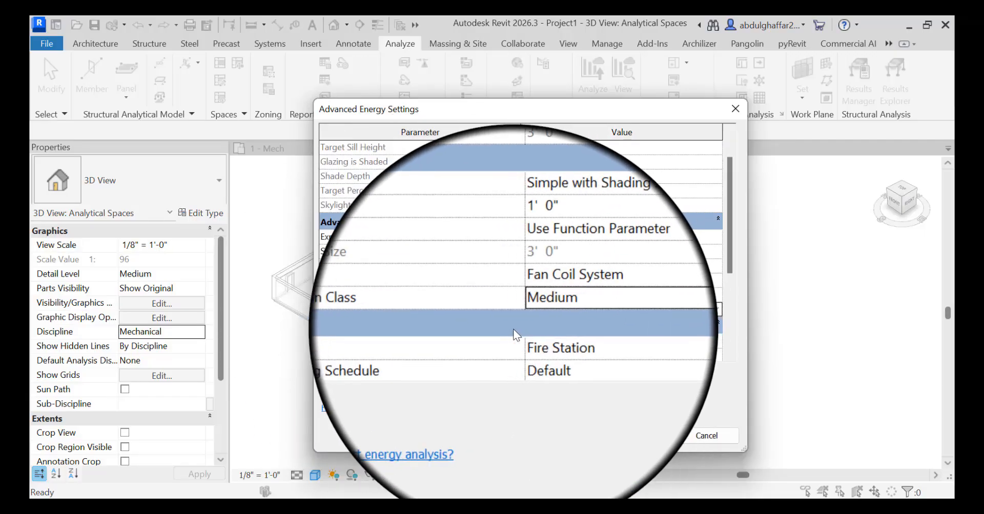
Set the Building Type to Hotel in the building data
scroll(392, 333, down, 1)
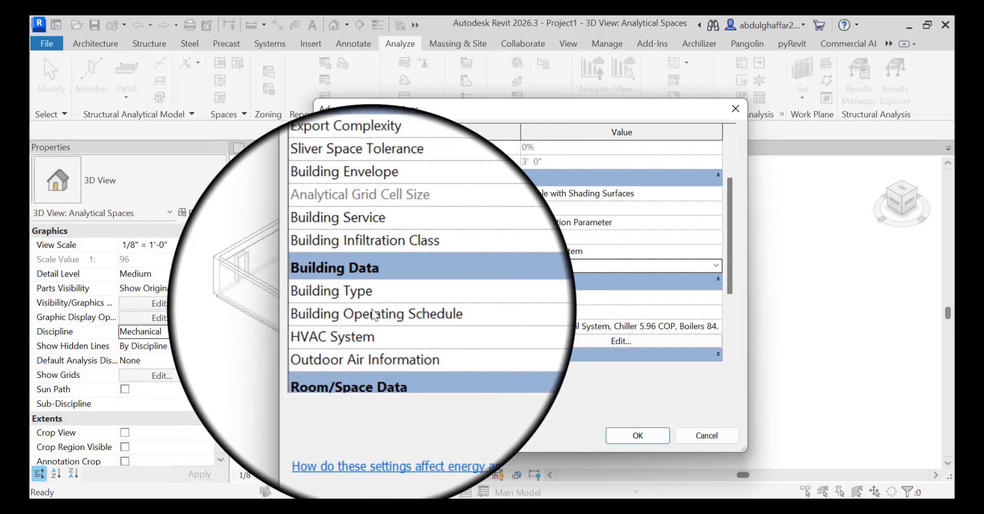
click(717, 297)
click(717, 296)
scroll(573, 351, down, 2)
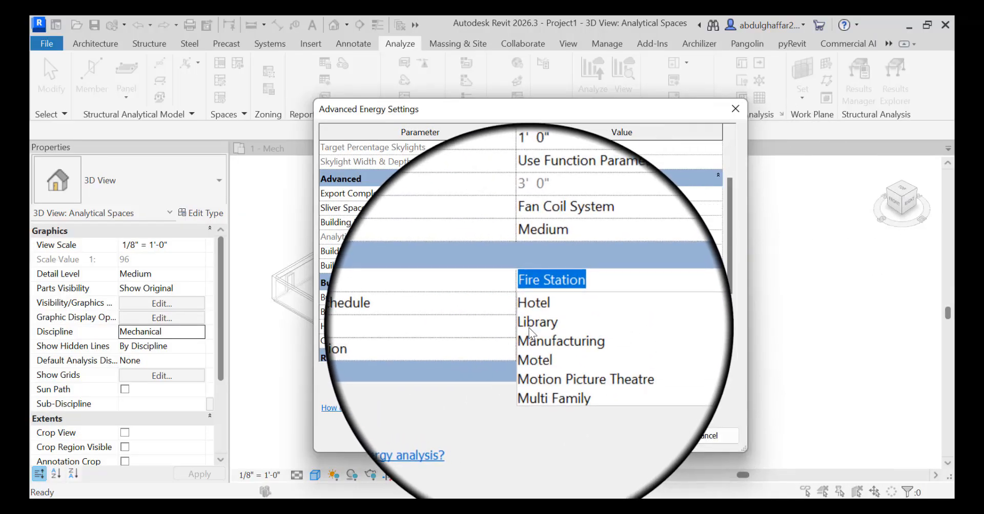
click(534, 313)
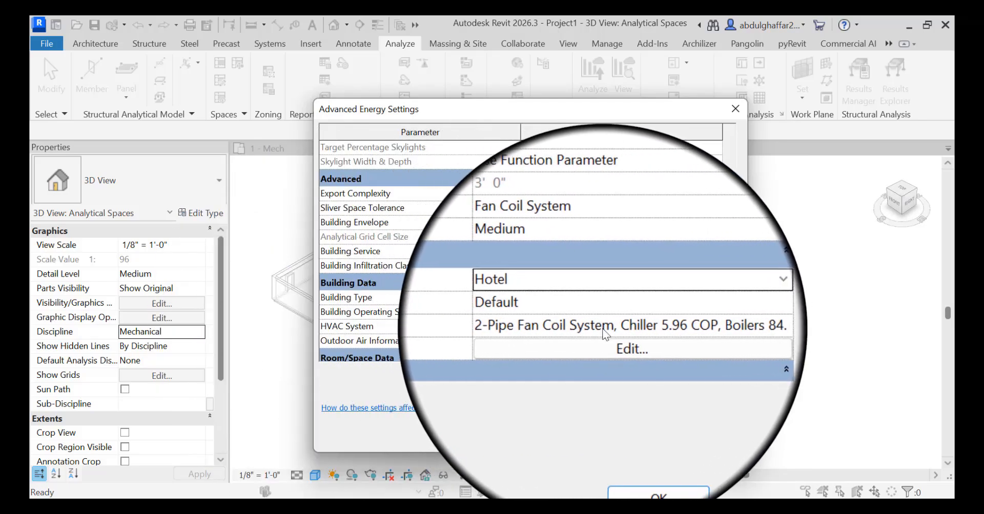
Review the room/space Export Category and the constructions assigned under Conceptual Types and Schematic Types
scroll(696, 322, down, 5)
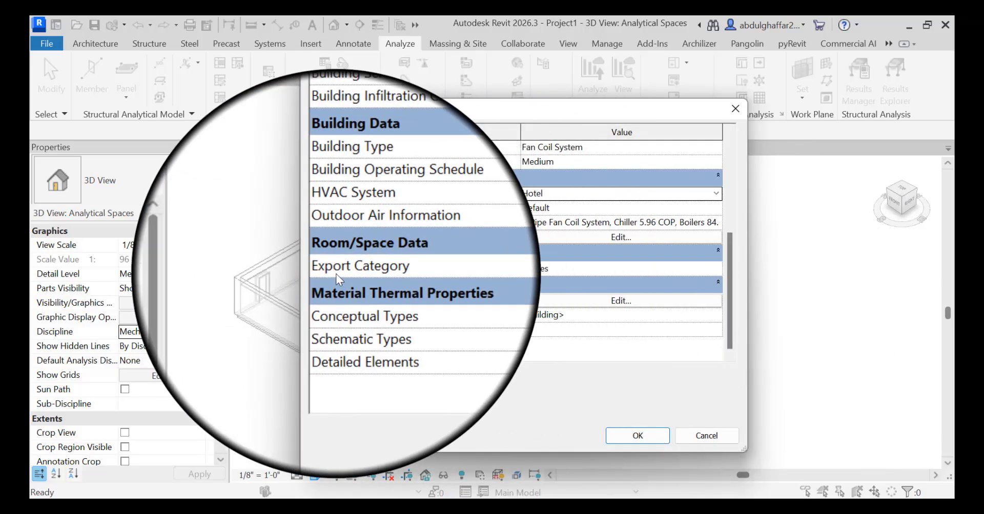
click(609, 271)
click(608, 274)
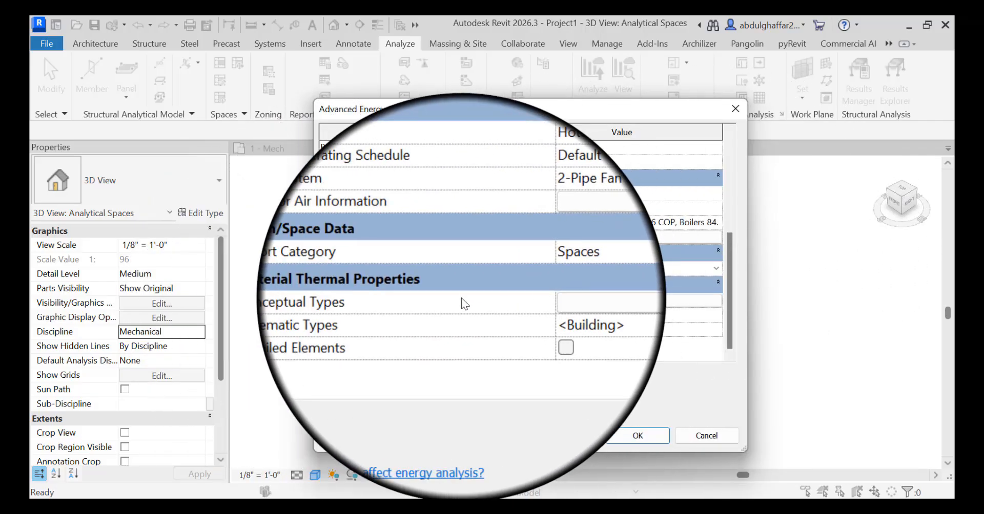
click(562, 300)
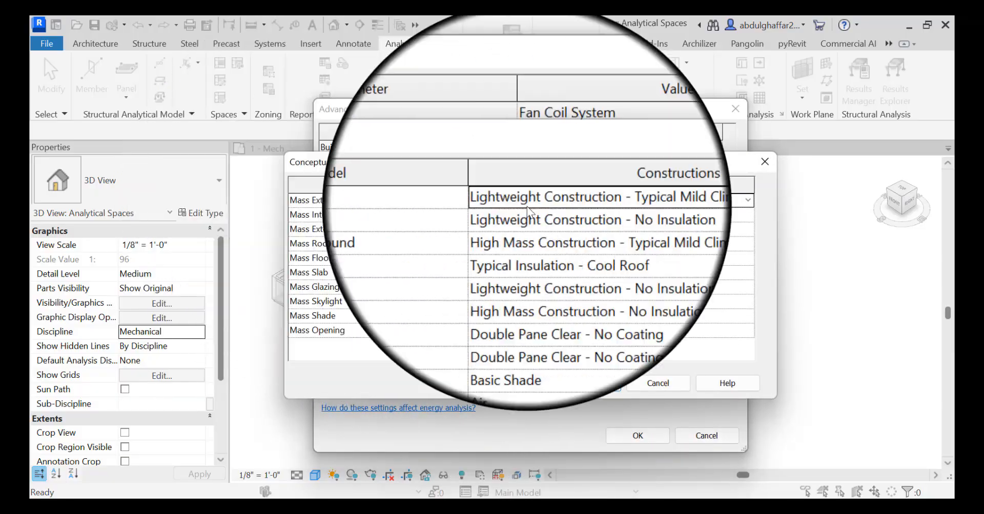
click(588, 383)
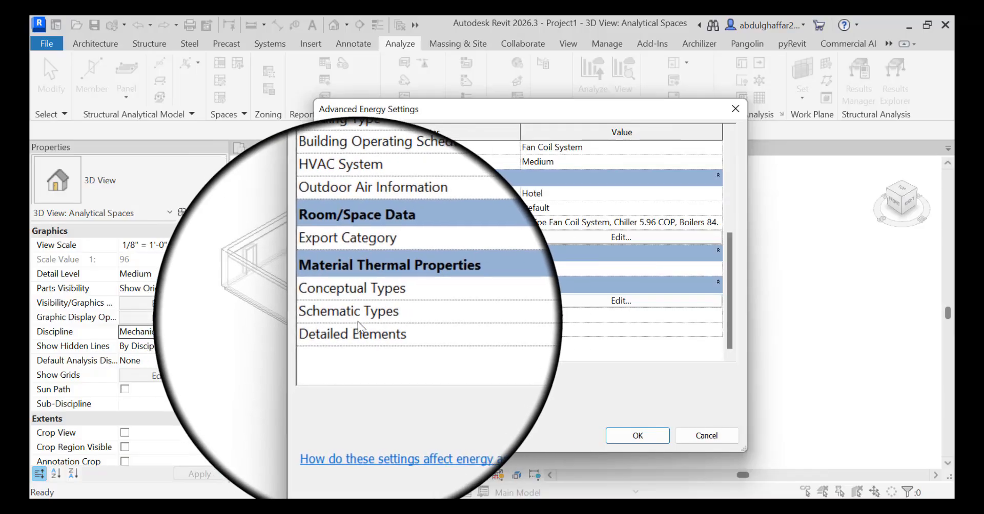
click(714, 316)
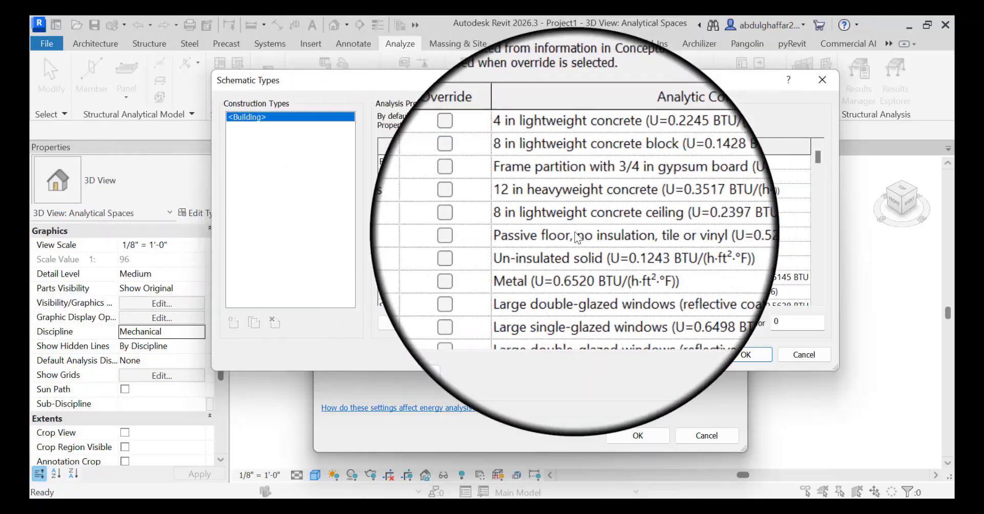
click(749, 354)
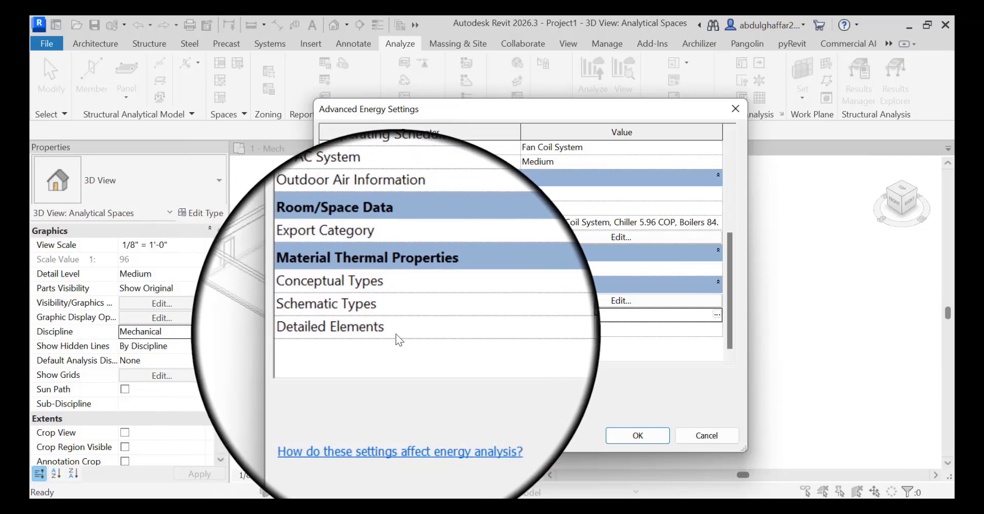
Enable Detailed Elements for the material thermal properties and accept the energy settings
click(525, 329)
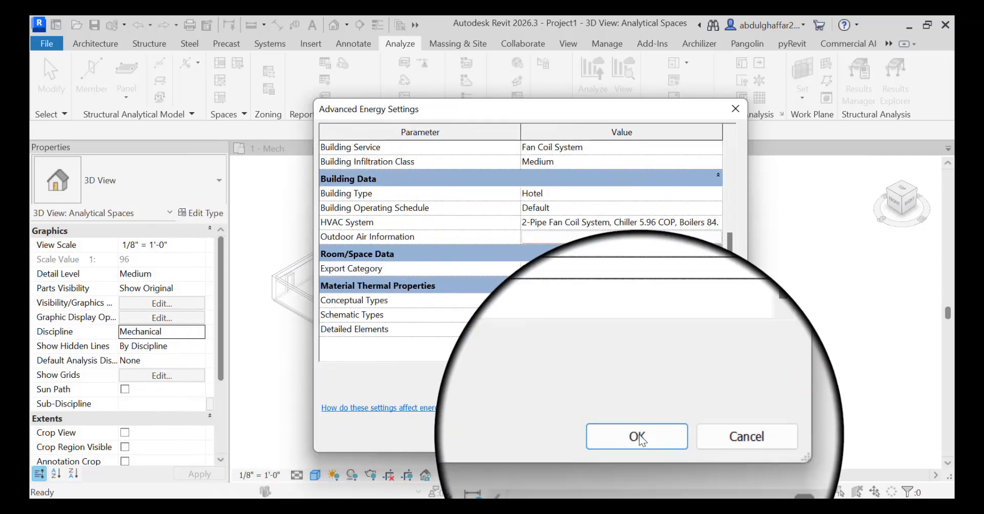
click(644, 440)
click(644, 439)
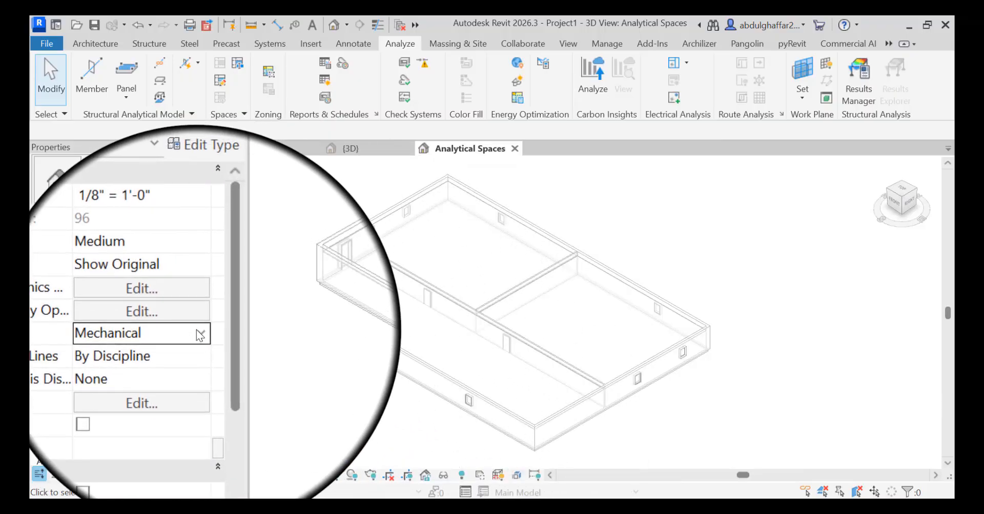
Change the discipline of the Analytical Spaces 3D view to Architectural
click(196, 330)
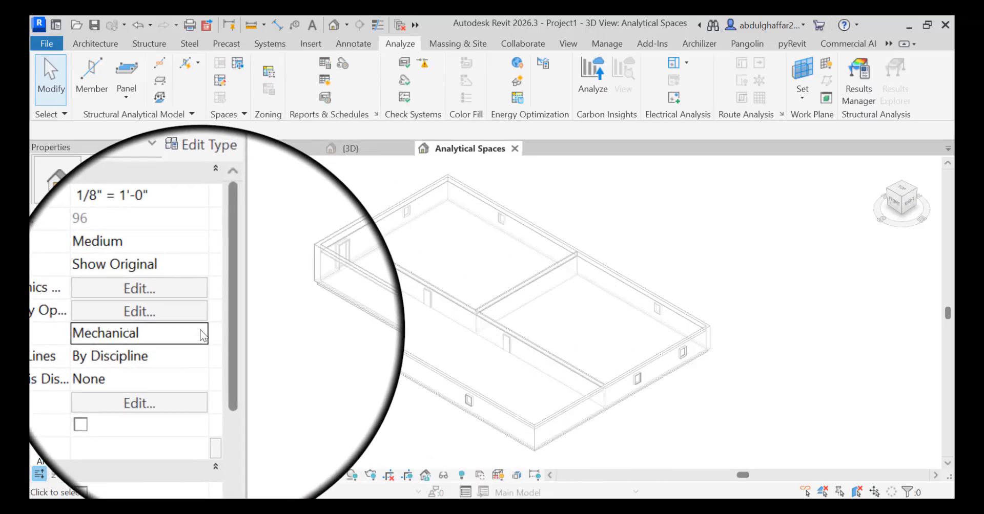
click(200, 334)
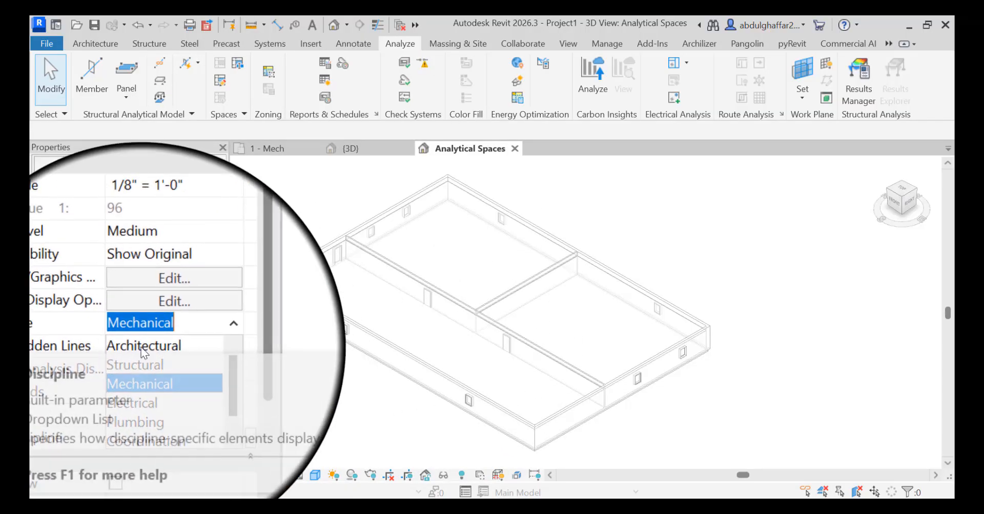
click(163, 343)
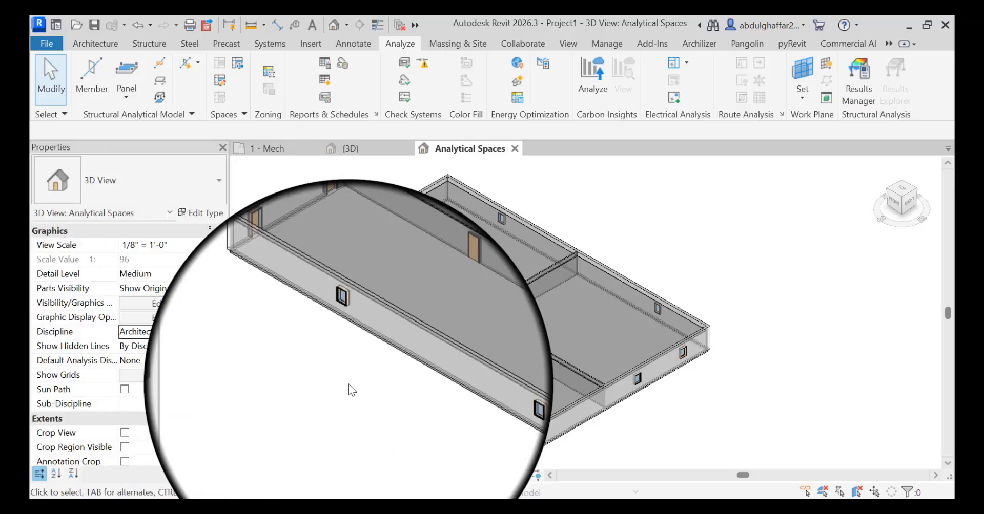
Open the material of the structure layer in the exterior Generic - 12" Masonry wall's assembly
click(314, 301)
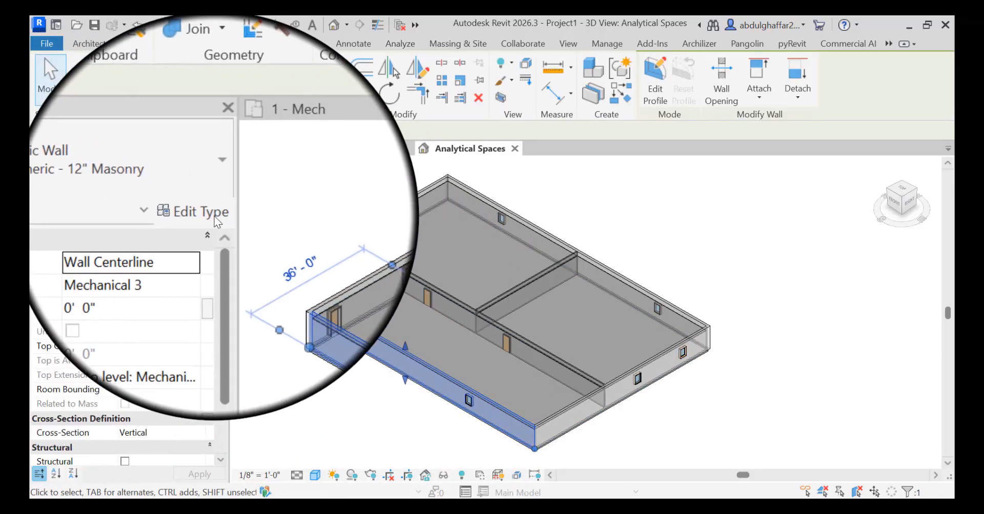
click(212, 215)
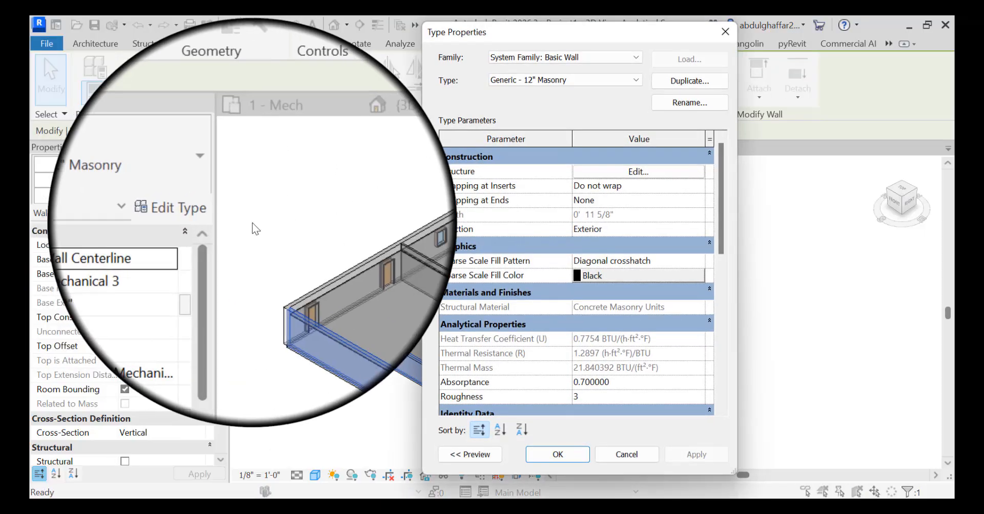
click(629, 169)
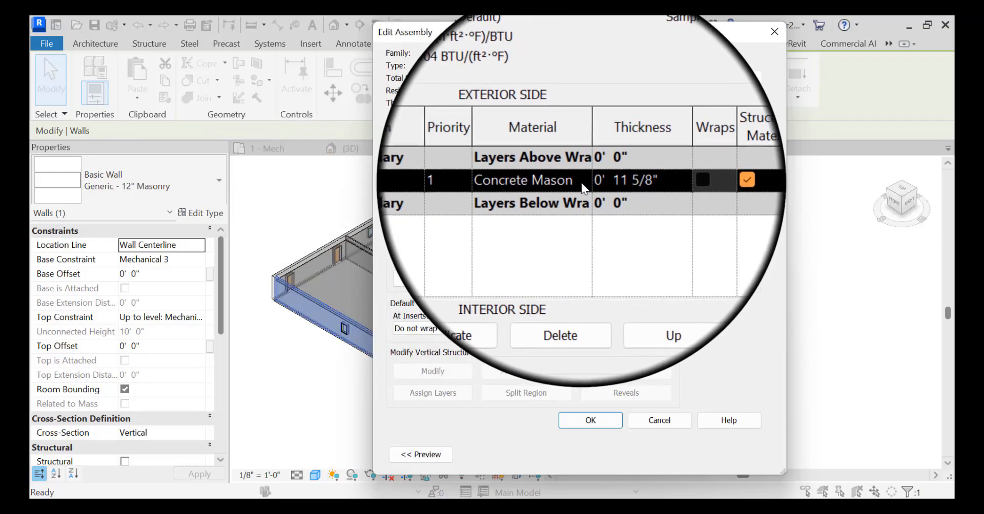
click(583, 181)
click(583, 182)
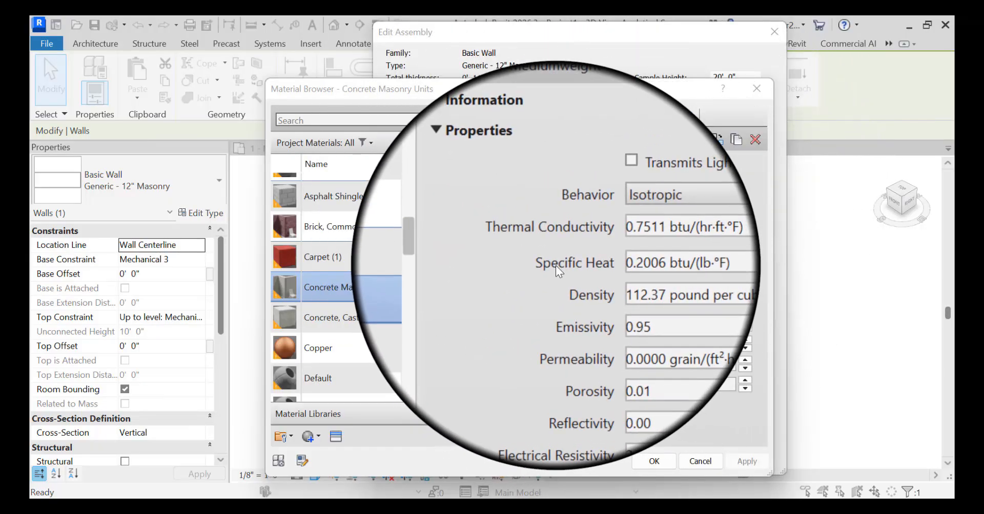
Examine the thermal properties of the Concrete Masonry Units material, including specific heat and density, and close the wall type dialogs
click(648, 265)
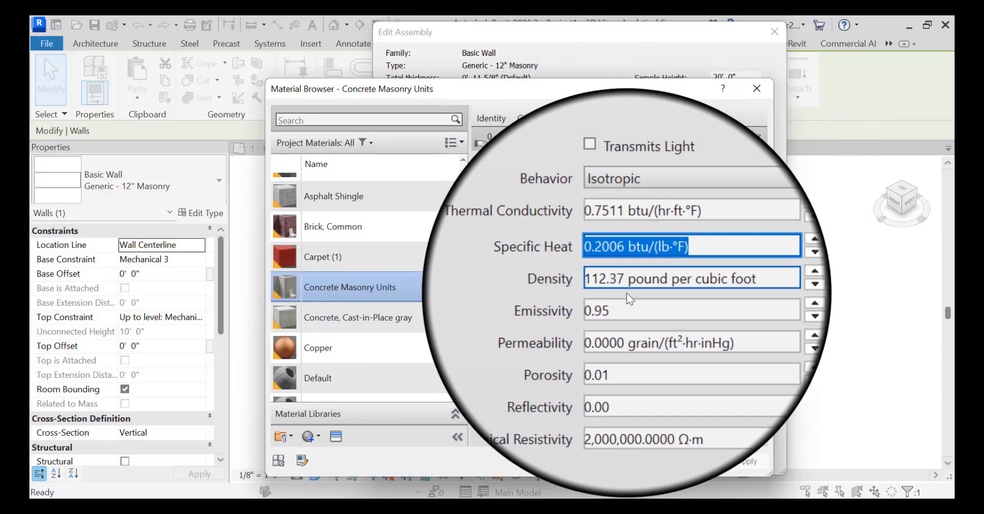
click(699, 286)
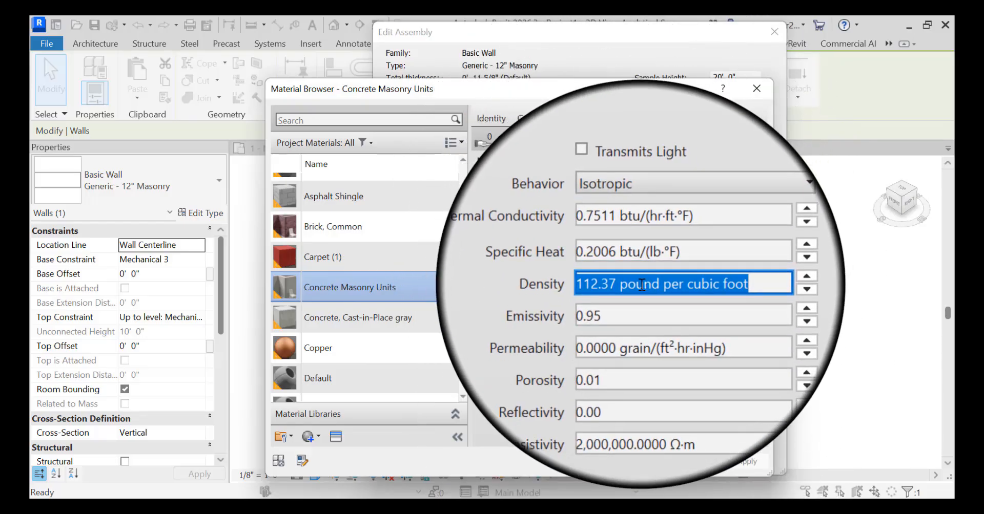
click(631, 263)
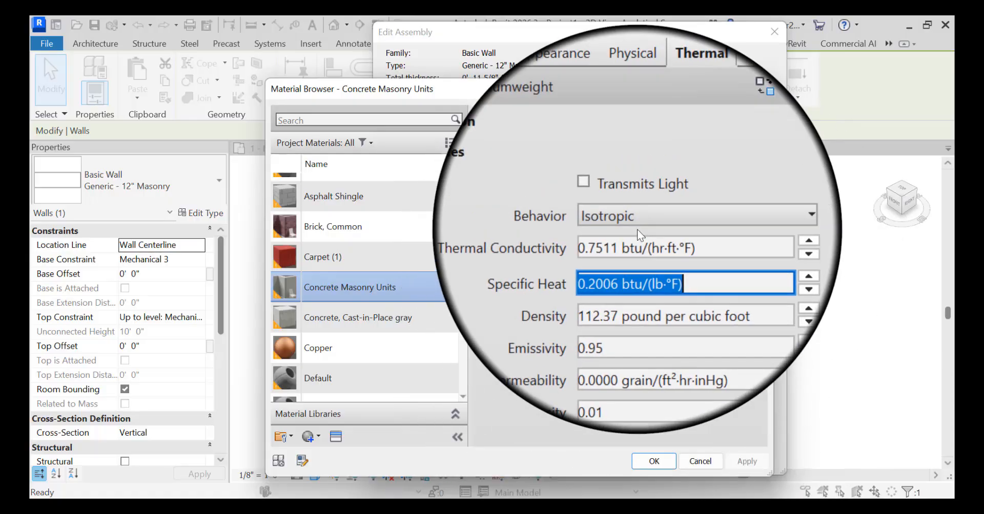
click(654, 457)
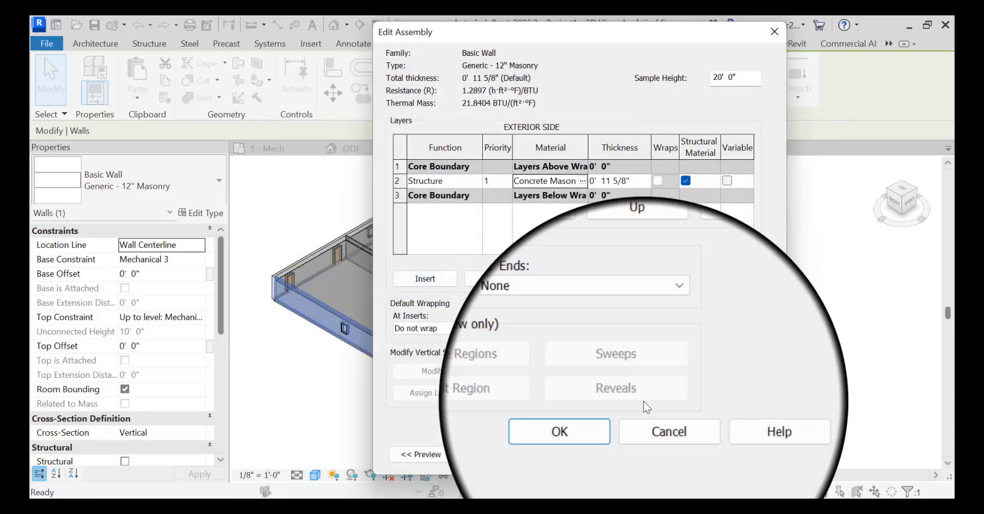
click(606, 419)
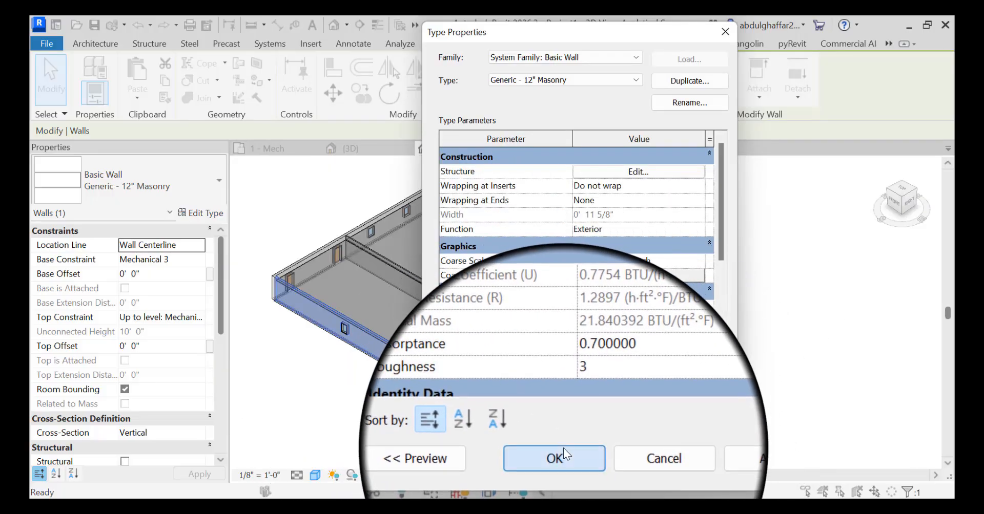
click(551, 453)
Open the layer assembly of the Interior - 5 1/2" Partition (1-hr) wall separating the interior spaces
click(401, 272)
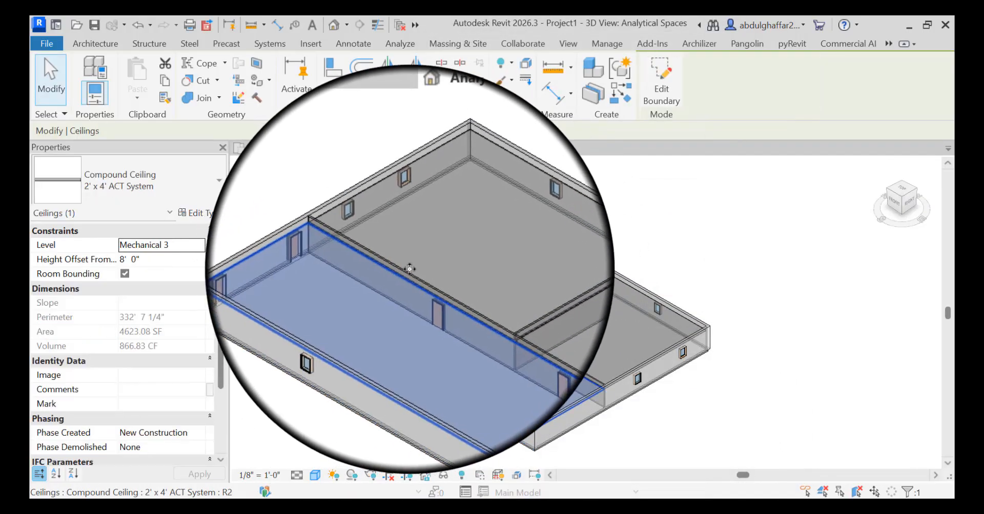
key(Escape)
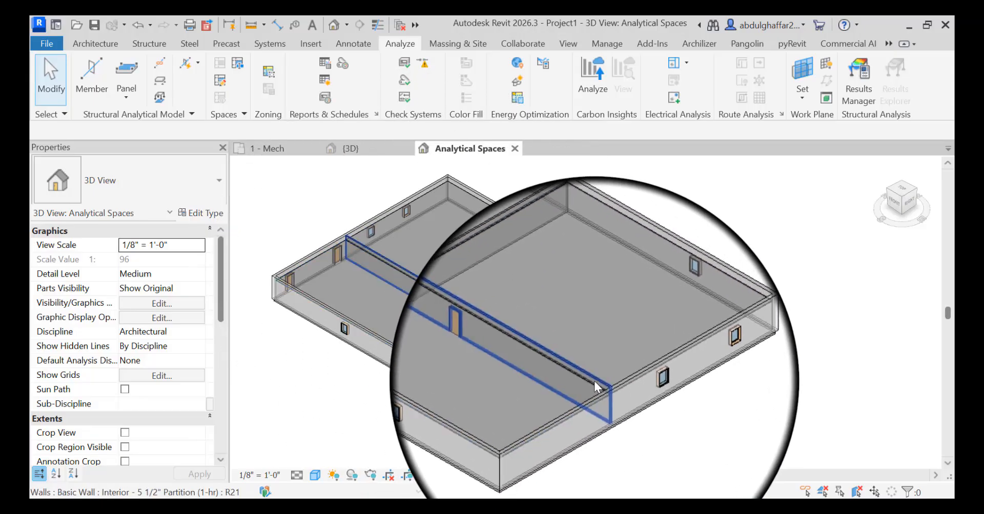
click(539, 365)
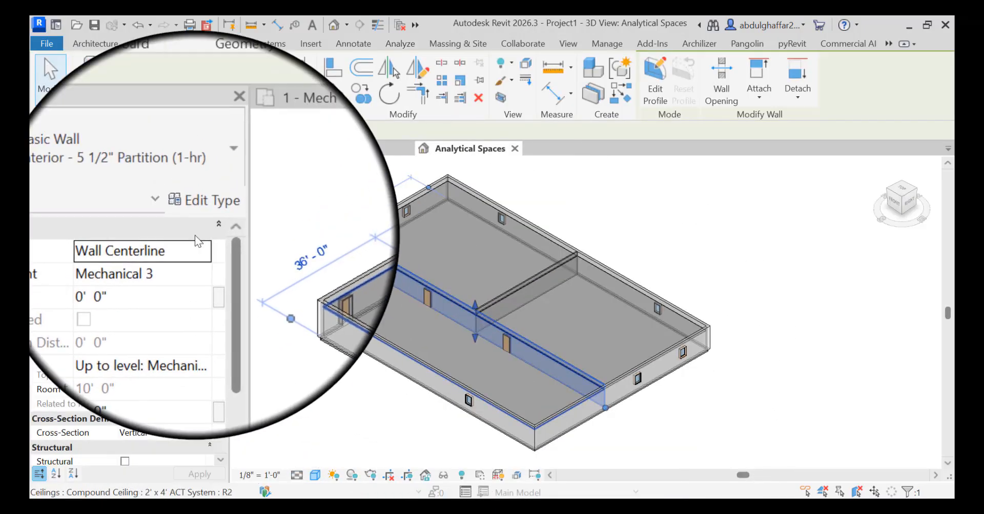
click(204, 217)
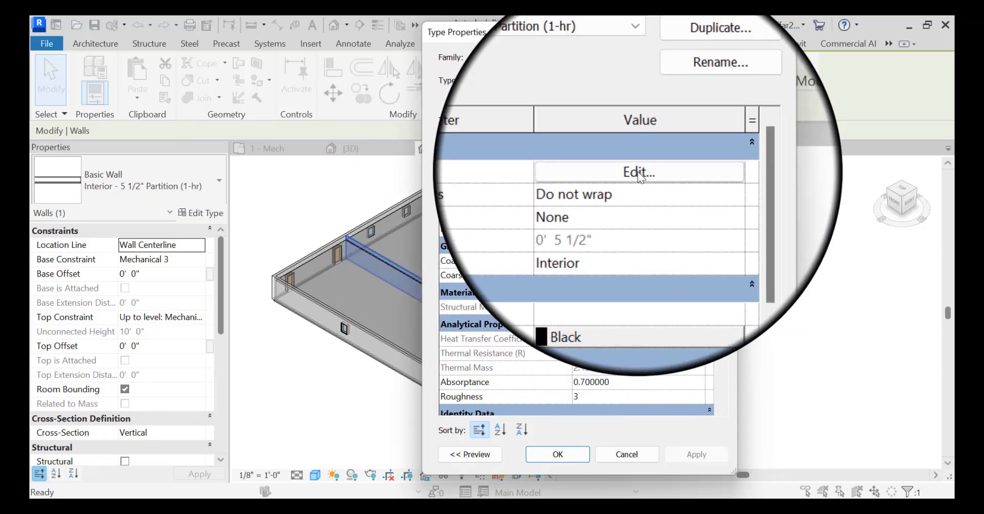
click(637, 172)
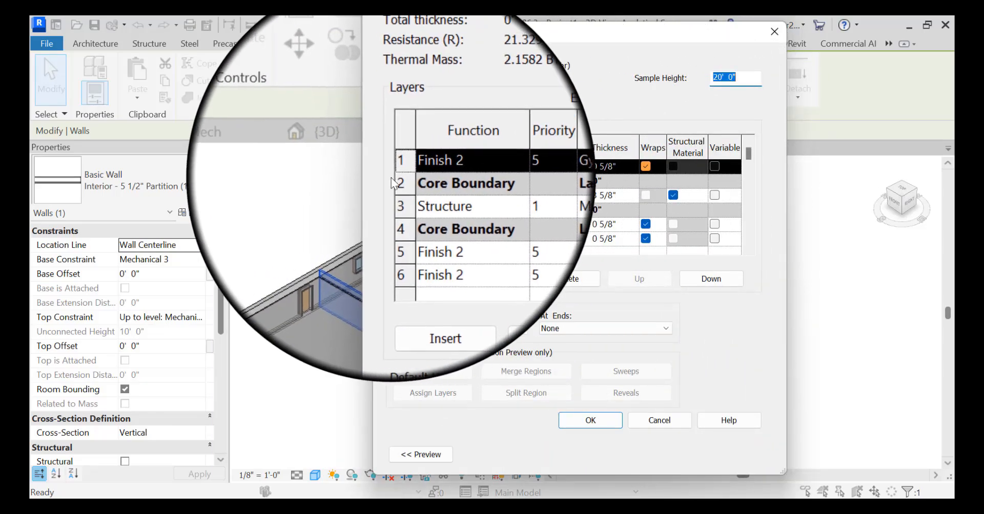
Examine the thermal properties of the Metal Stud Layer material in the partition wall's structure layer and close the material
click(564, 169)
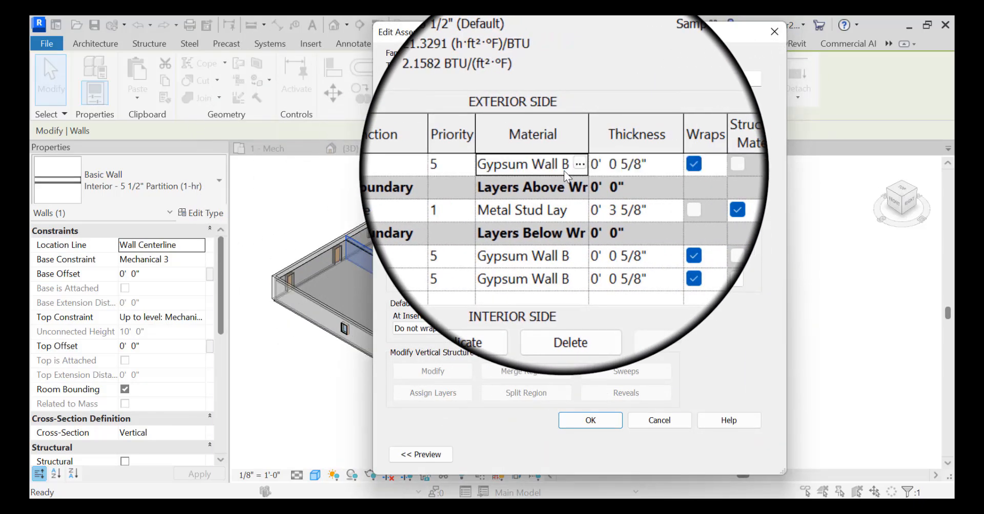
click(563, 196)
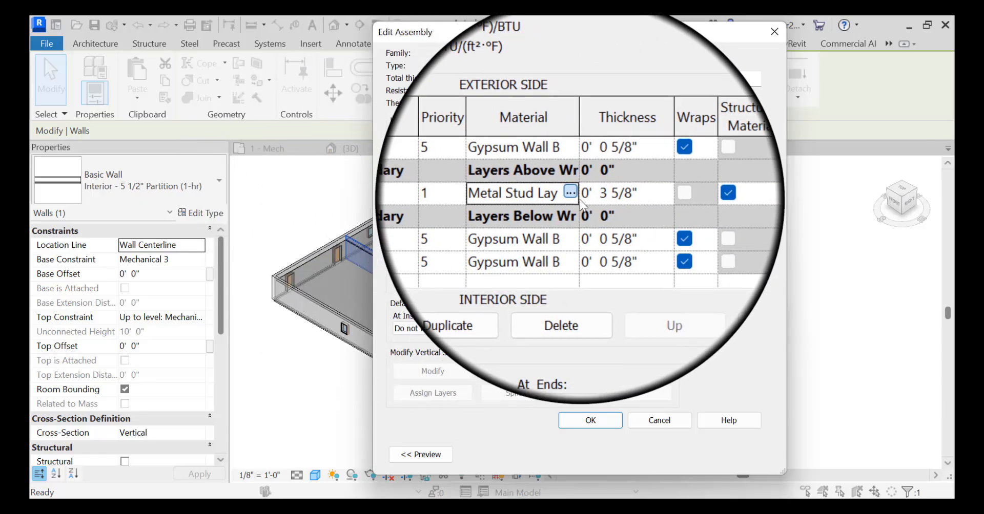
click(581, 196)
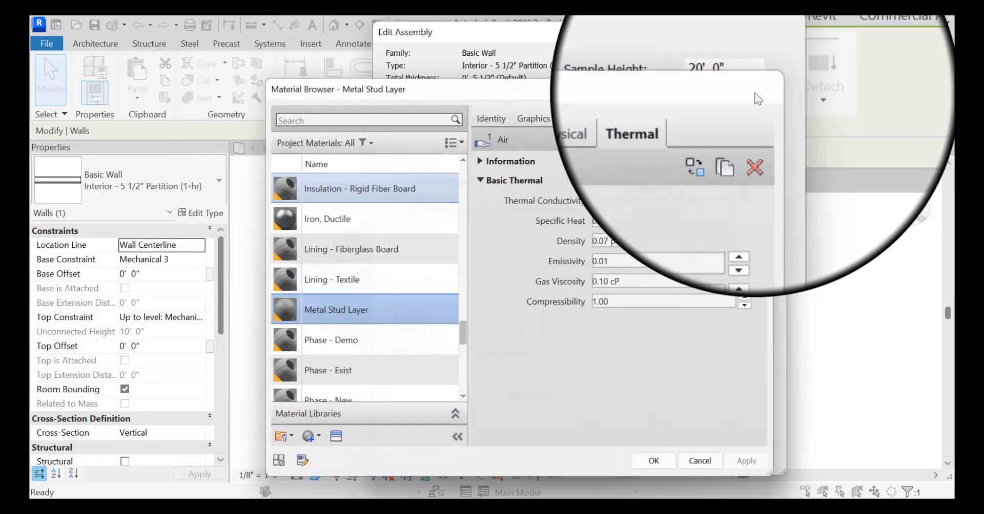
click(757, 88)
Examine the thermal properties of the partition's innermost Gypsum Wall Board finish layer and close the wall type dialogs
click(575, 238)
click(581, 238)
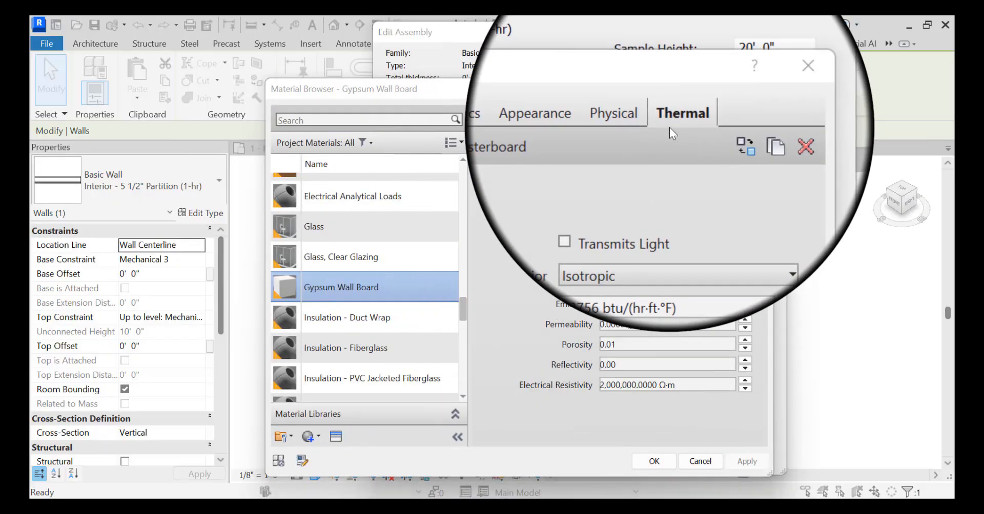
click(759, 89)
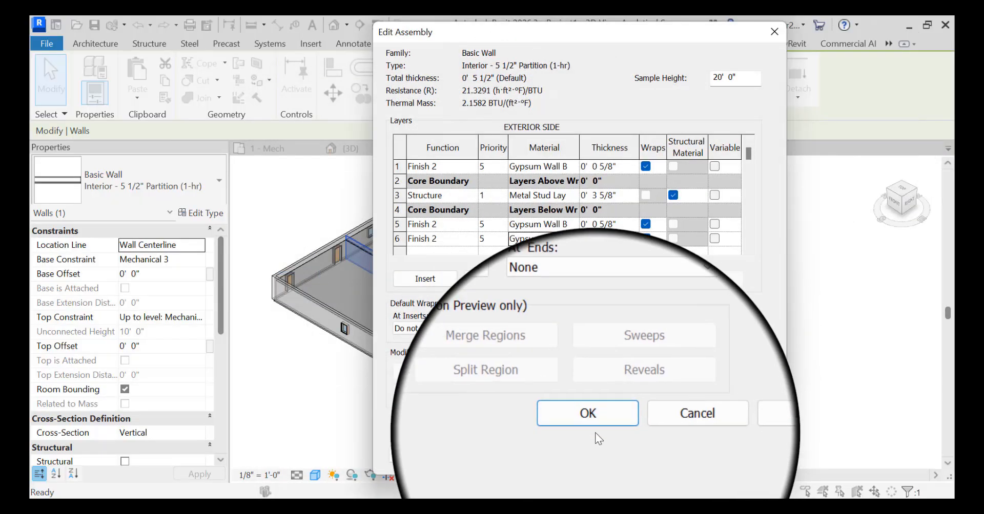
click(595, 423)
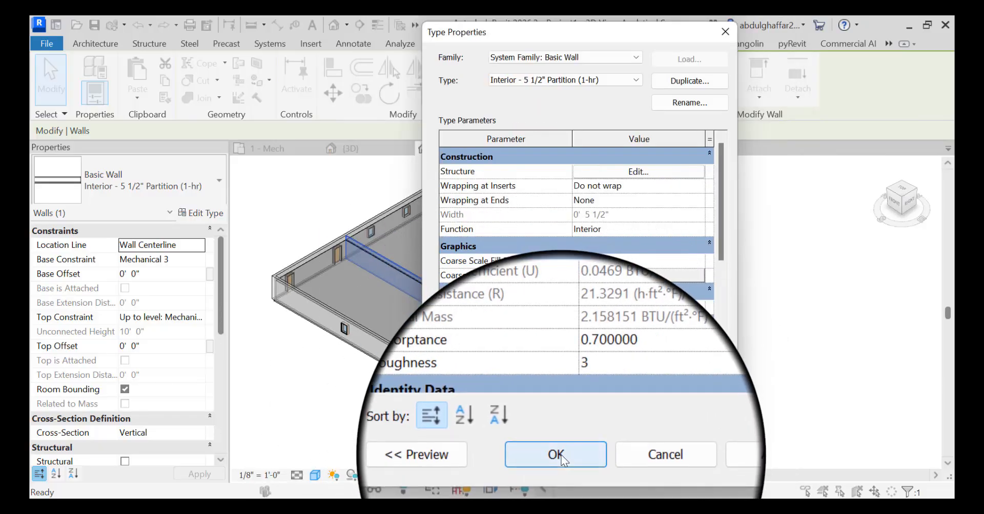
click(559, 454)
click(317, 377)
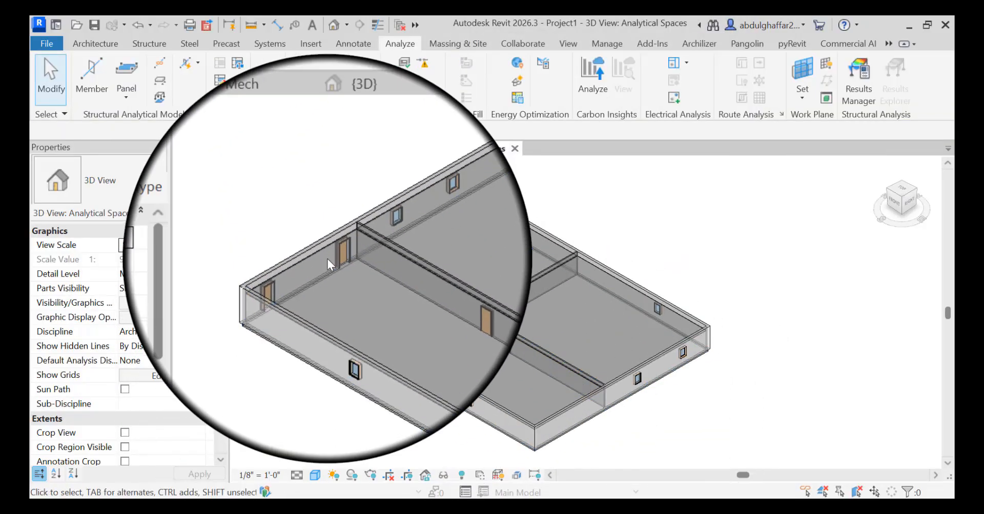
Open the door material, Door - Panel, from the type properties of the 36" x 80" Single-Flush door
click(337, 256)
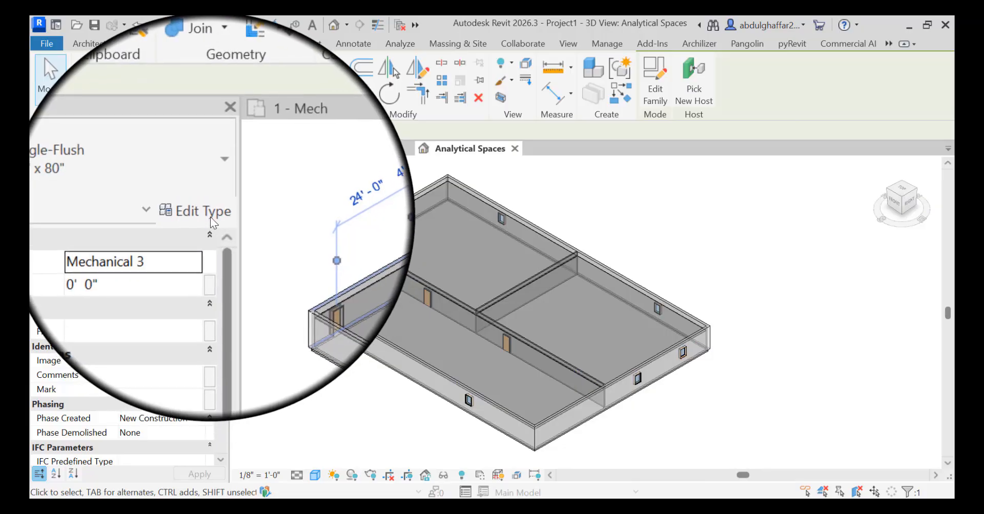
click(207, 215)
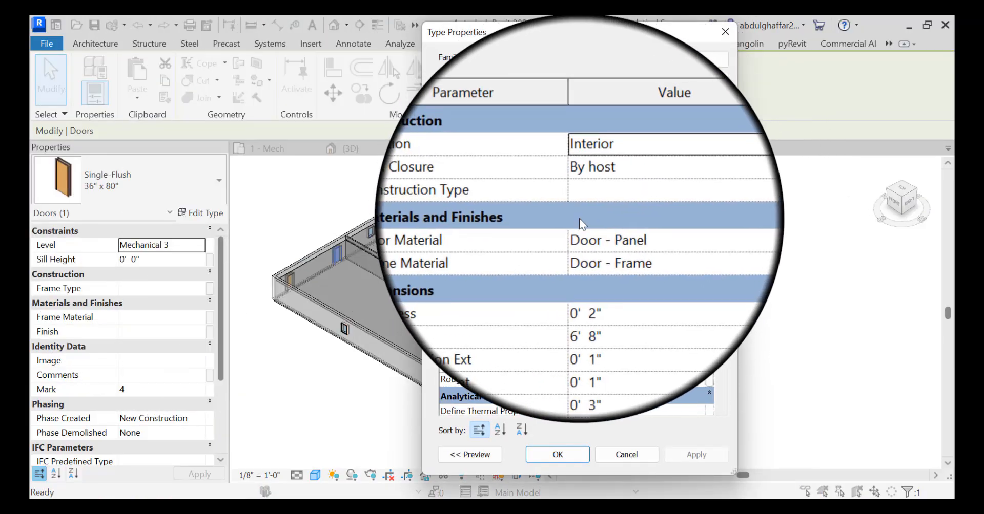
click(700, 232)
click(701, 232)
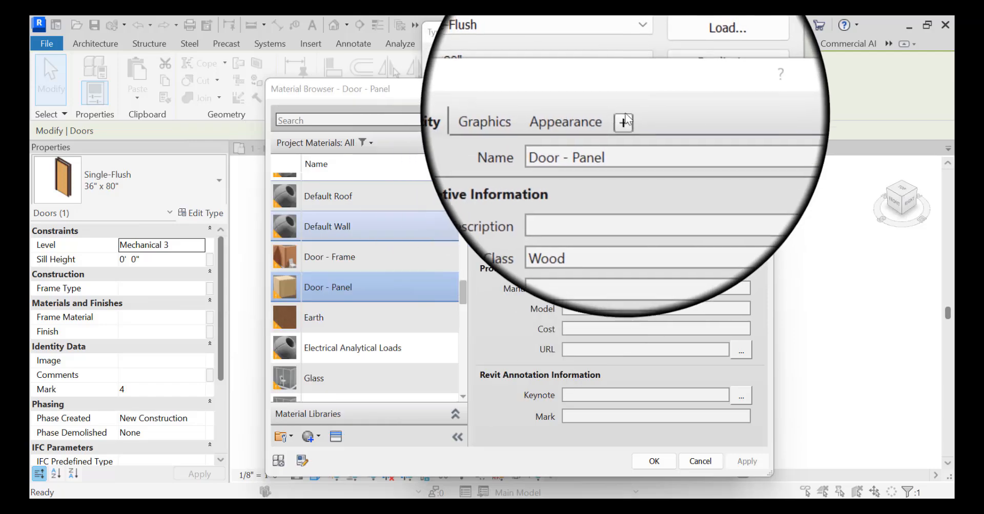
Add a thermal asset to the Door - Panel material by searching for "wood" and assigning Pine
click(623, 118)
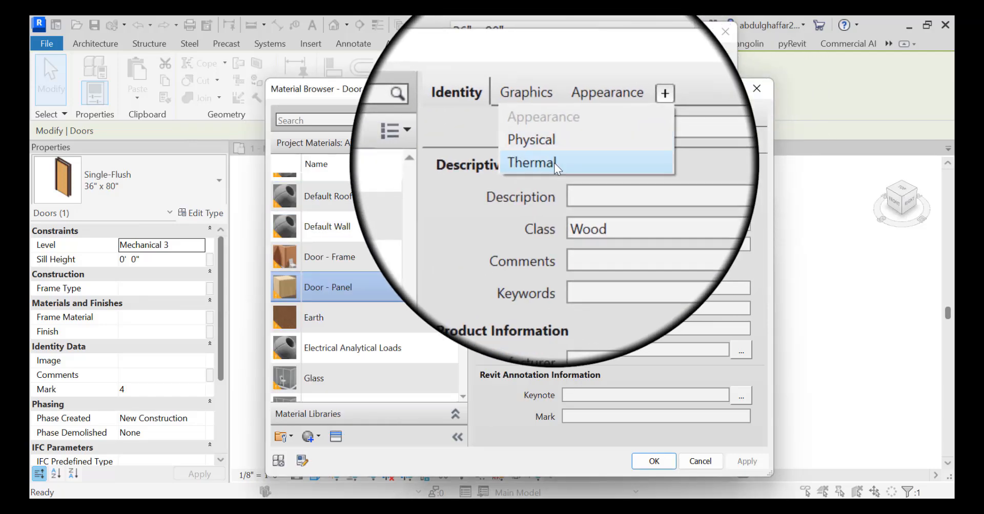
click(554, 164)
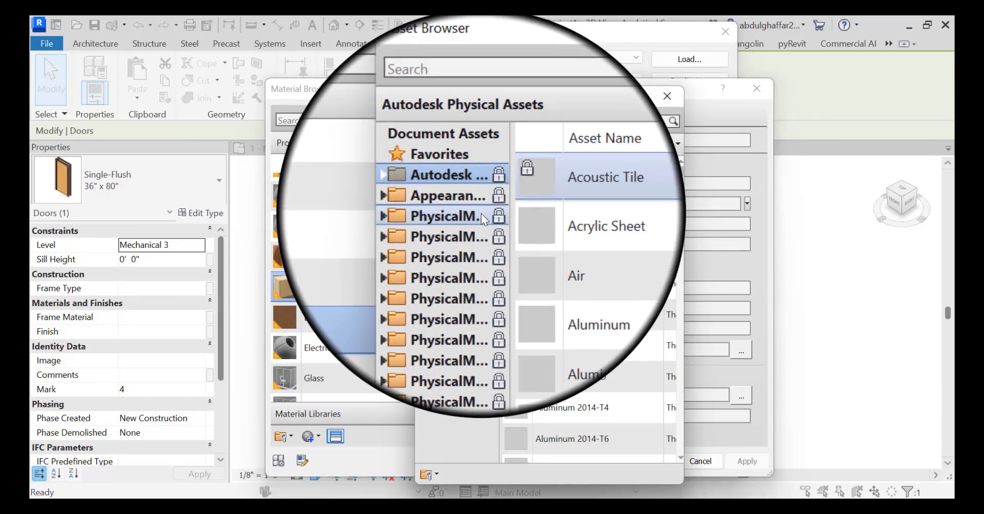
click(520, 118)
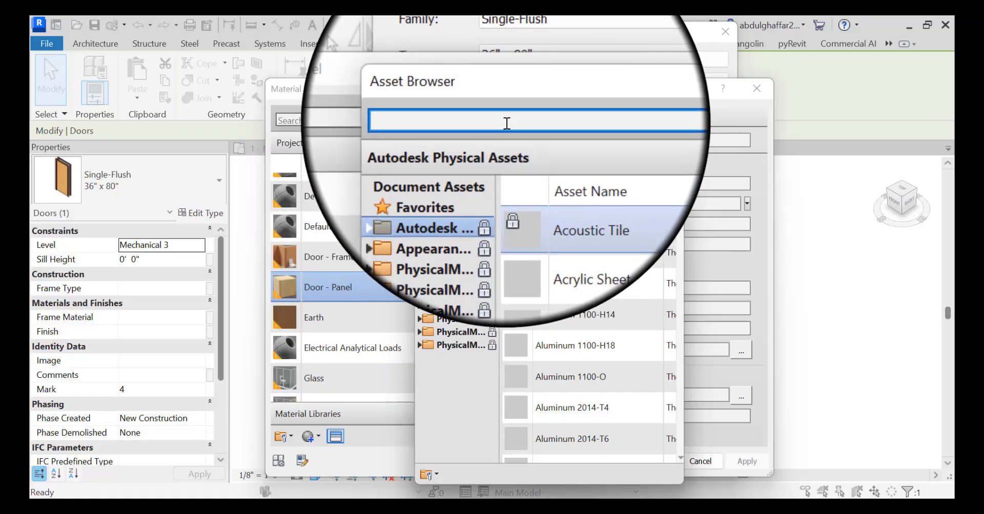
text(wood)
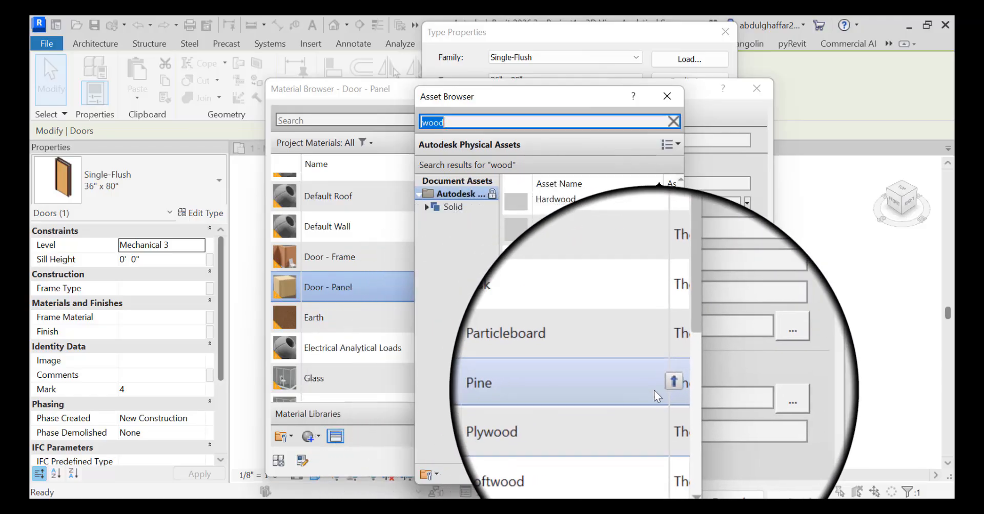
key(BackSpace)
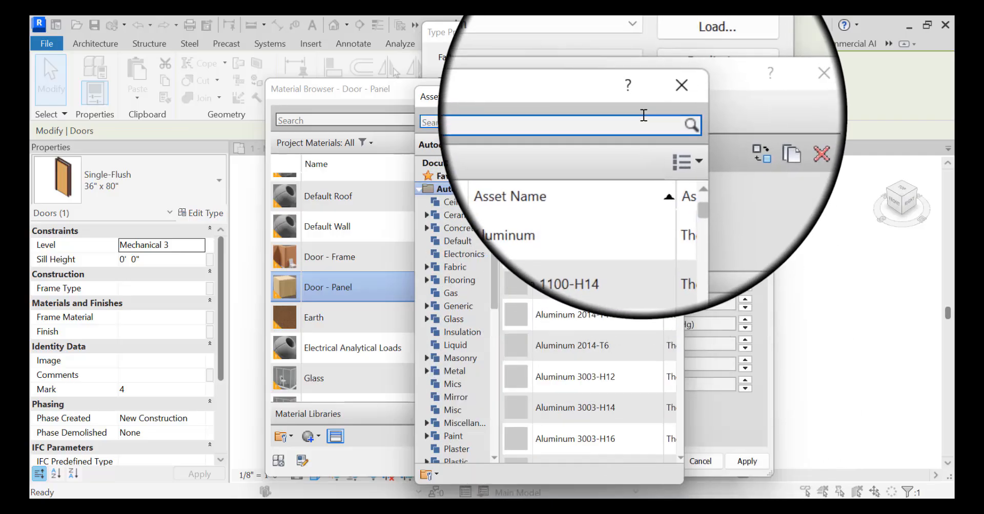
click(663, 104)
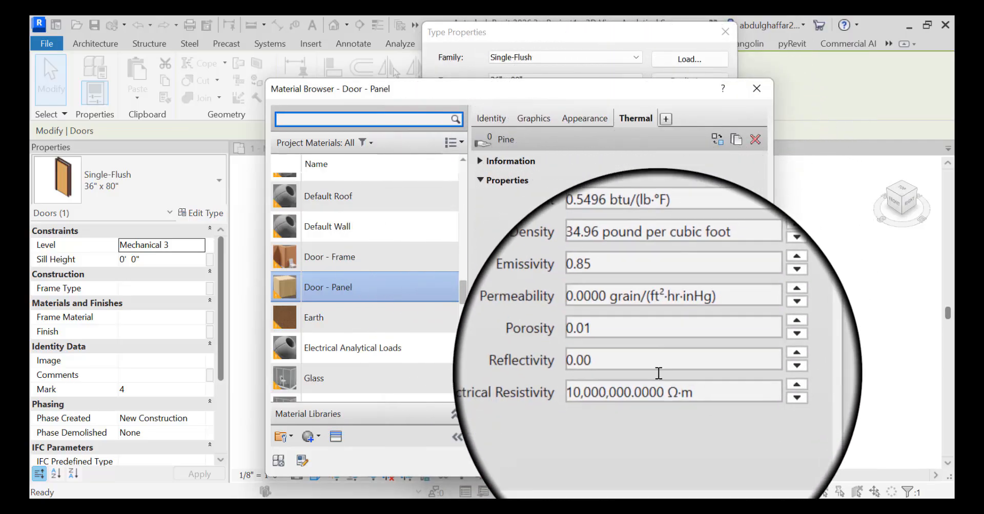
Expand the Pine asset's information and accept the material and the door's type properties
click(507, 160)
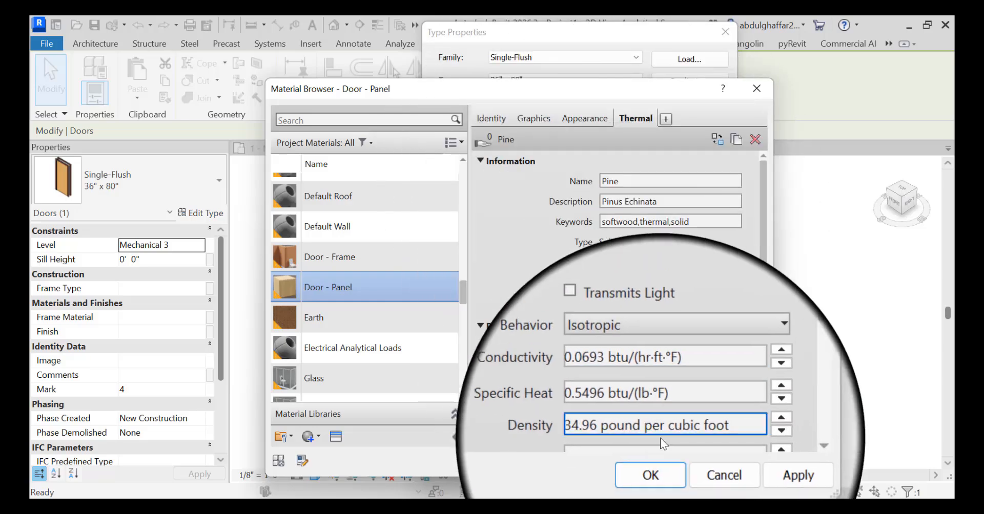
click(663, 461)
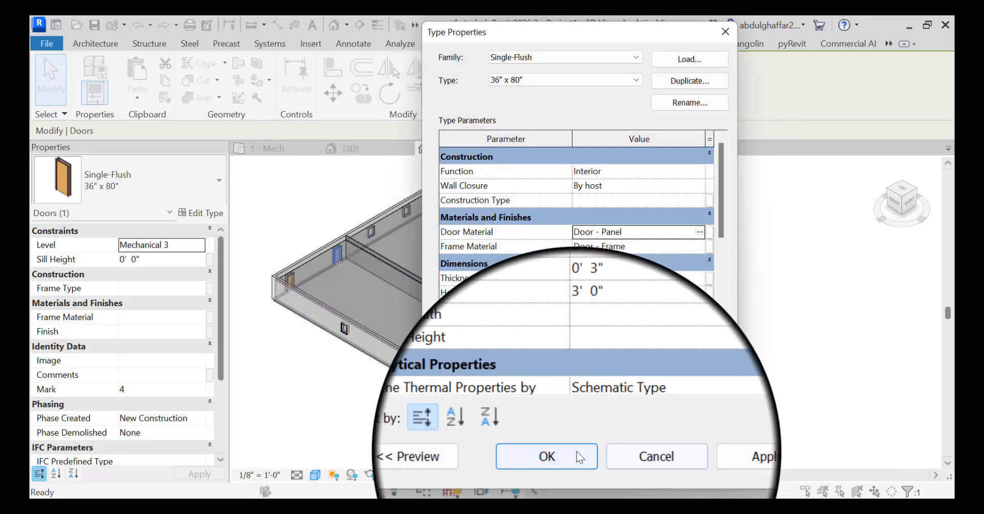
click(599, 479)
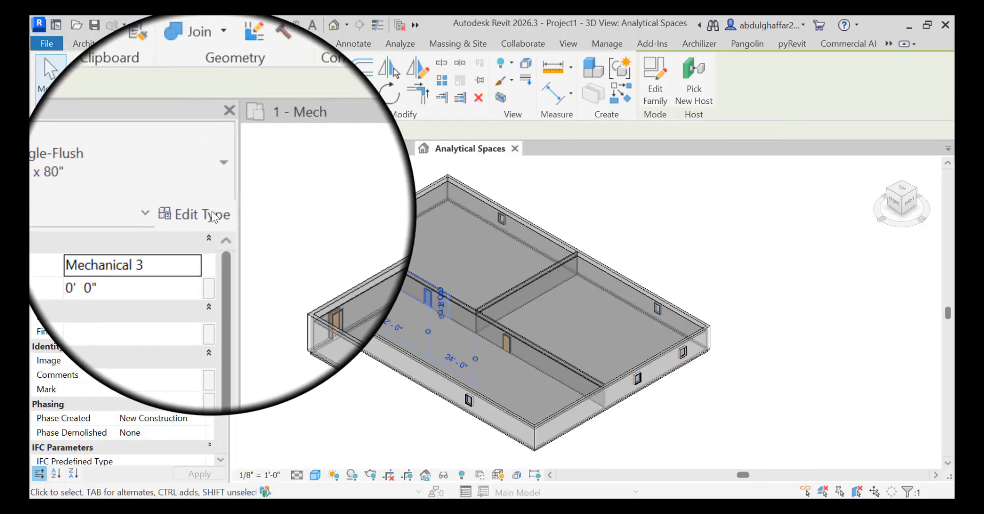
Check the thermal asset of the Door - Panel material on a door in the interior partition and close its dialogs
click(201, 213)
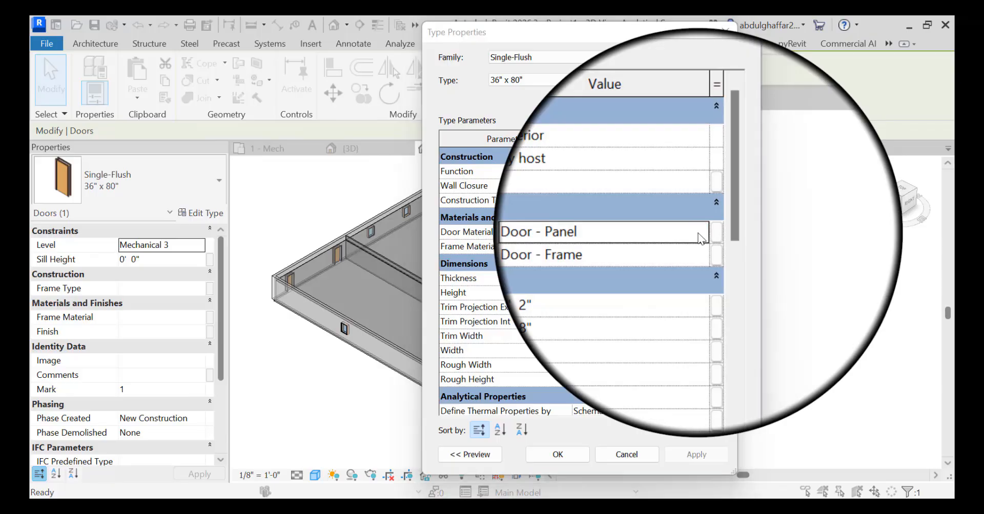
click(701, 236)
click(651, 151)
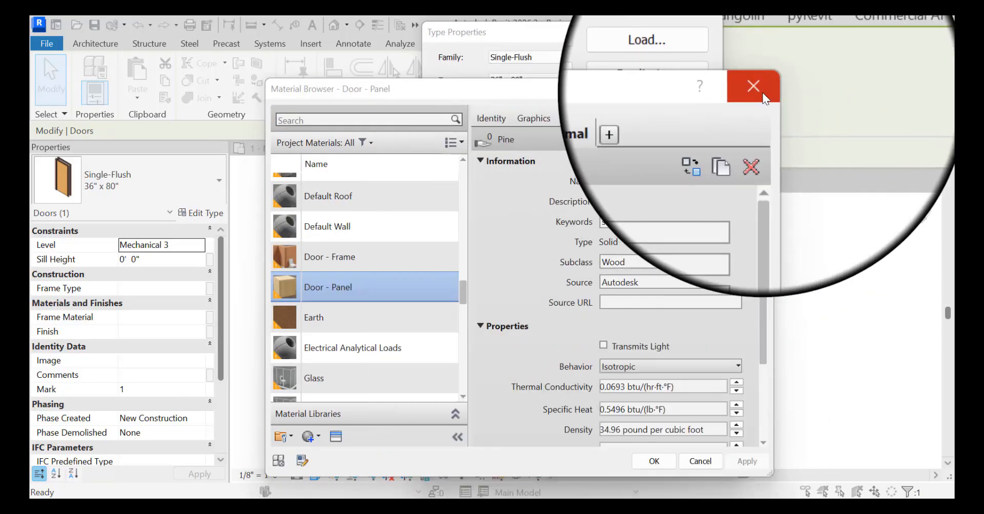
click(761, 90)
click(725, 31)
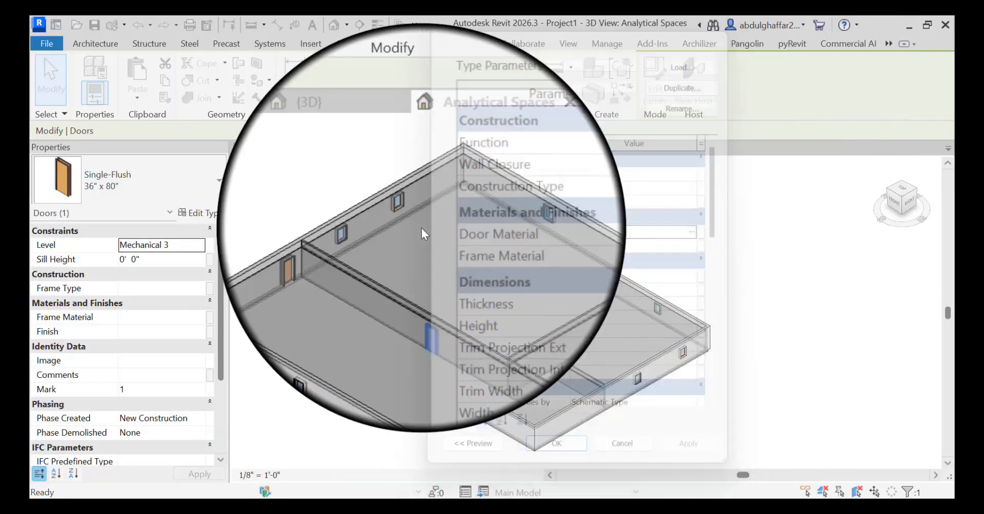
Open the Glass material from the type properties of the Fixed 36" x 48" window in the front exterior wall
click(371, 236)
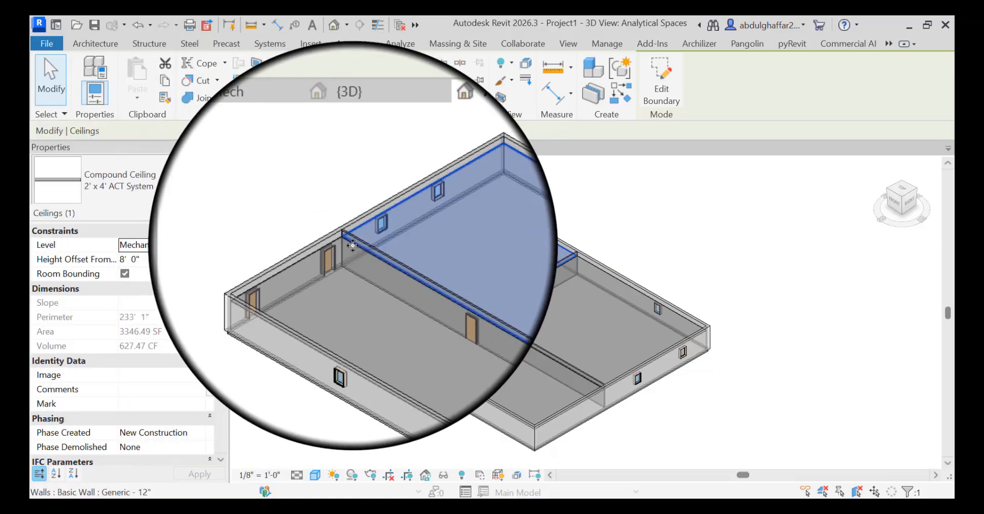
scroll(396, 218, up, 5)
scroll(308, 410, down, 5)
scroll(323, 406, up, 1)
click(323, 405)
click(201, 212)
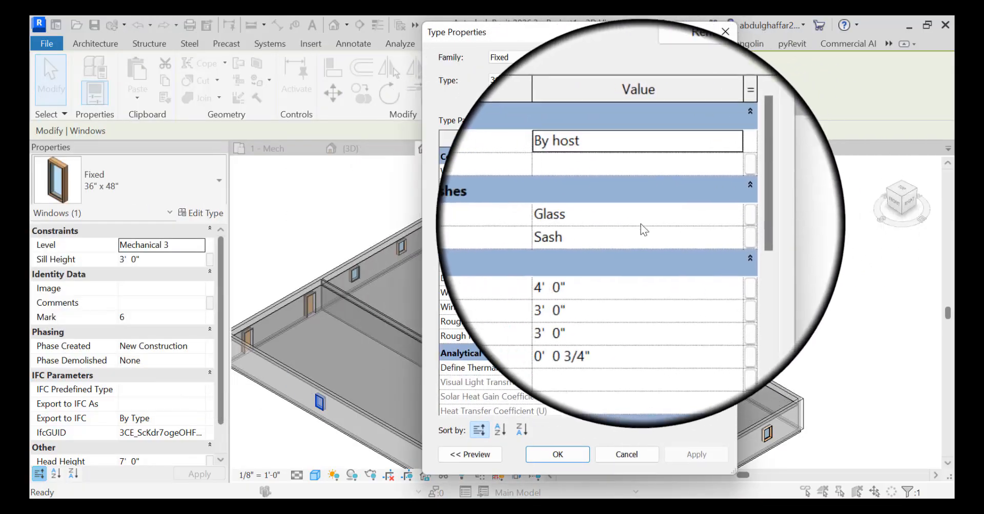
click(700, 220)
click(700, 220)
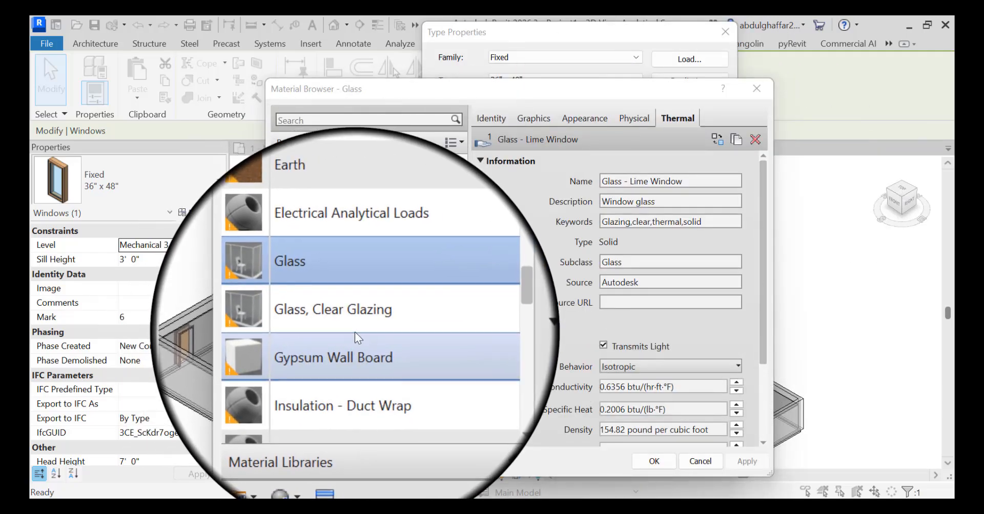
Assign Glass, Clear Glazing to the window type's glass pane after reviewing its thermal properties, and accept the type
click(361, 315)
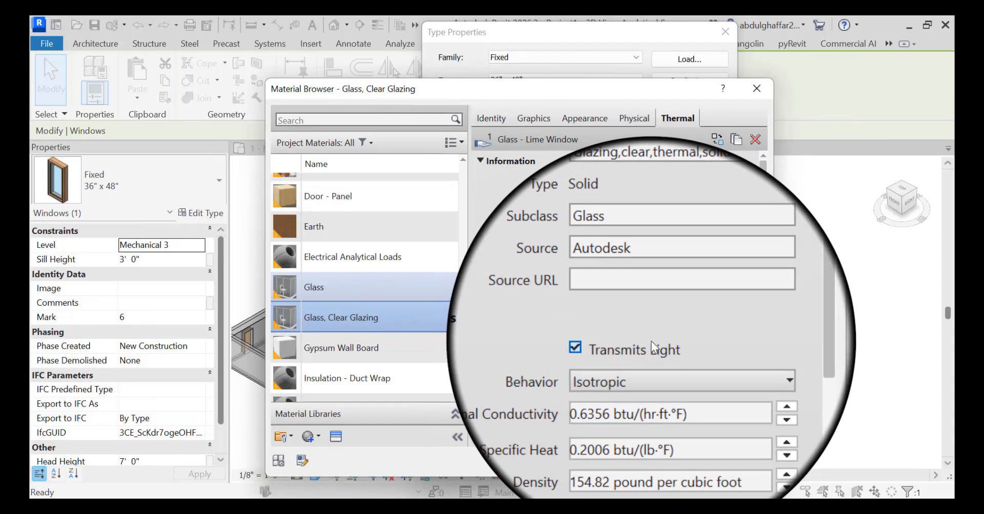
scroll(650, 342, down, 2)
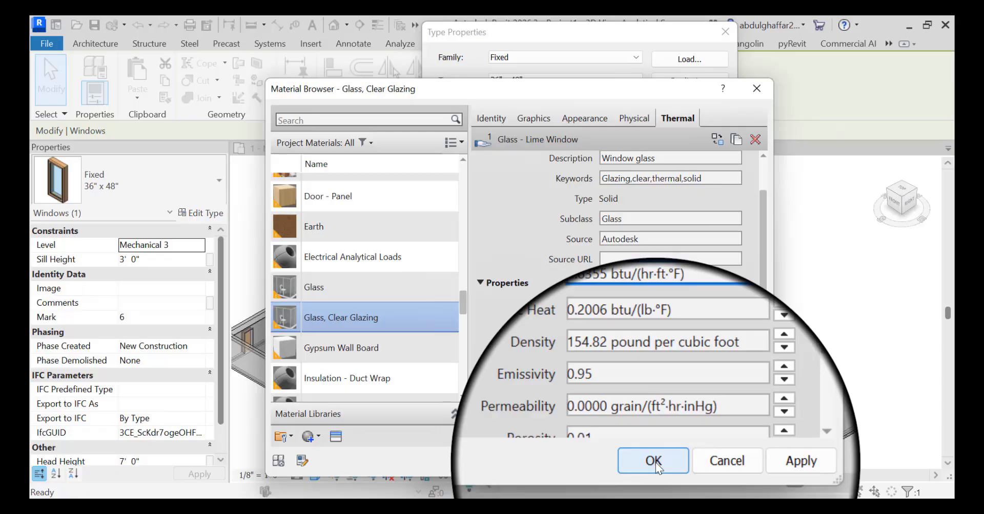
click(656, 462)
click(568, 453)
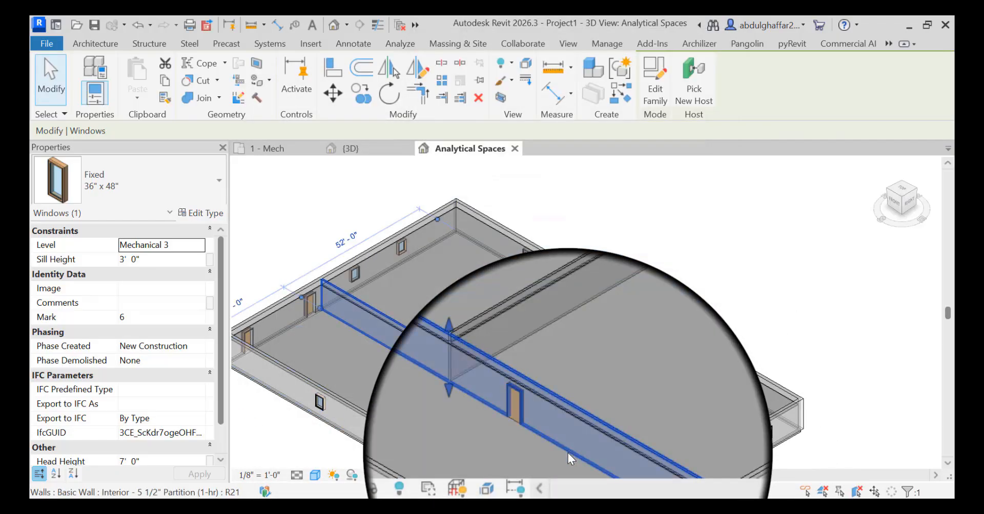
click(568, 453)
Clear the selection, dismiss the save reminder and change the discipline of the Analytical Spaces 3D view to Mechanical
click(682, 267)
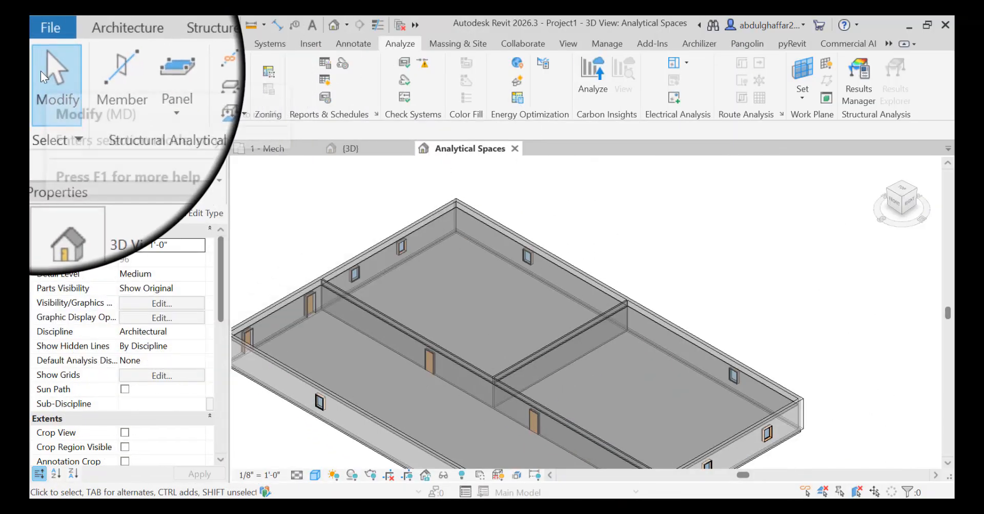
click(605, 140)
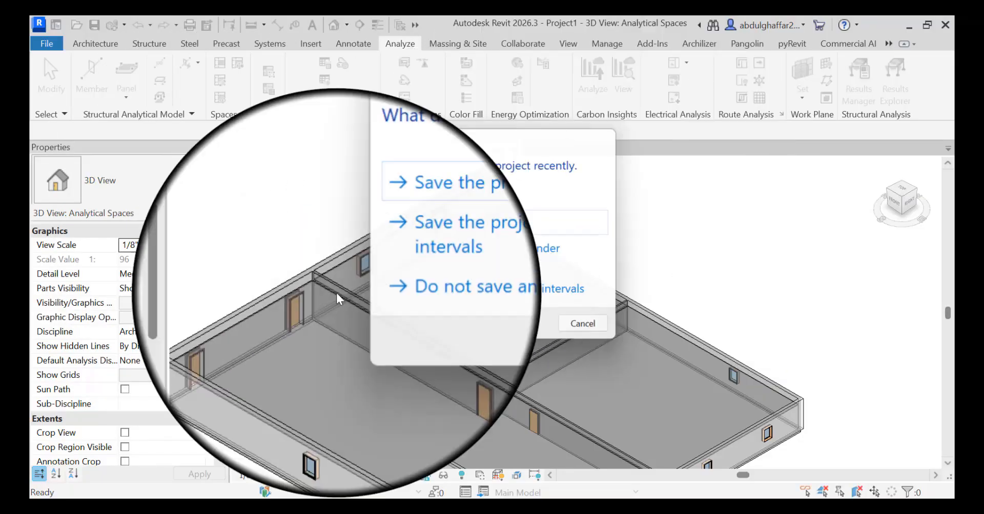
click(204, 335)
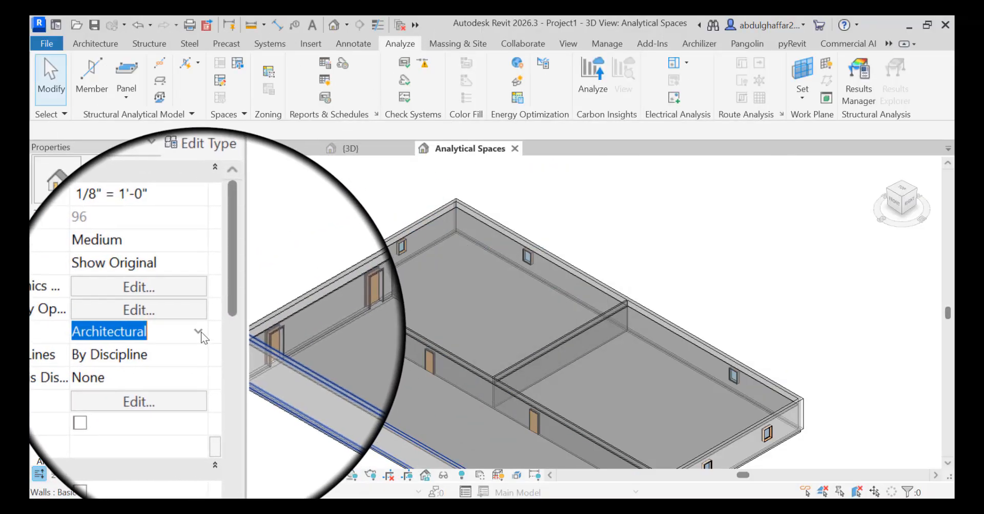
click(198, 331)
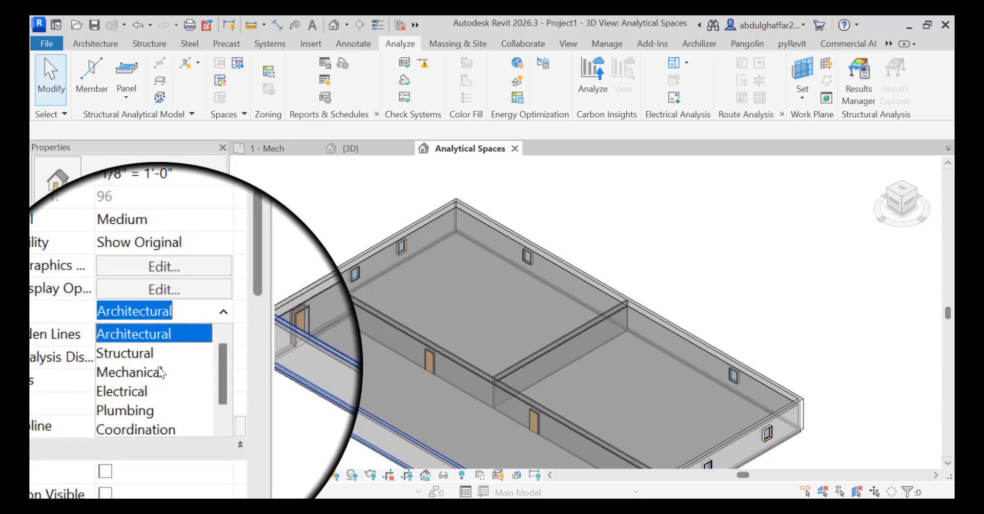
click(163, 375)
click(208, 471)
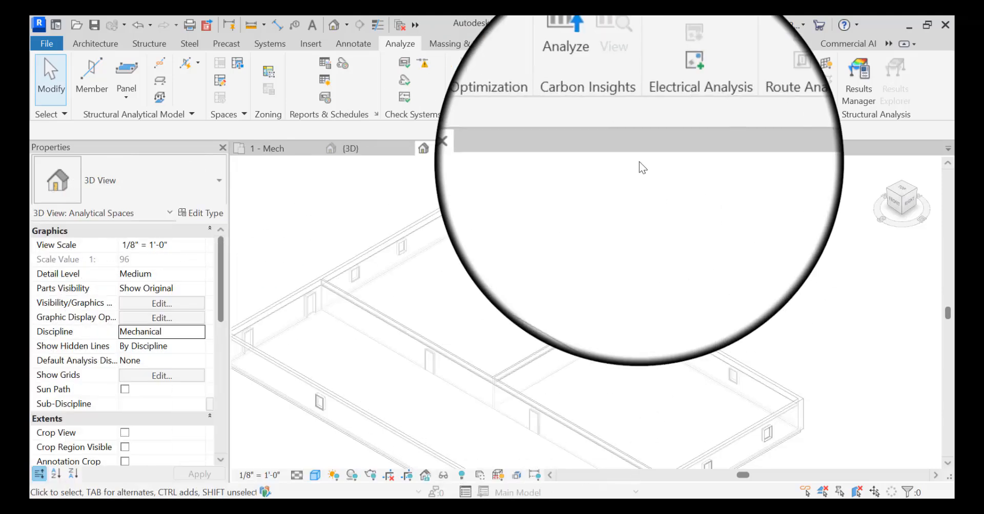